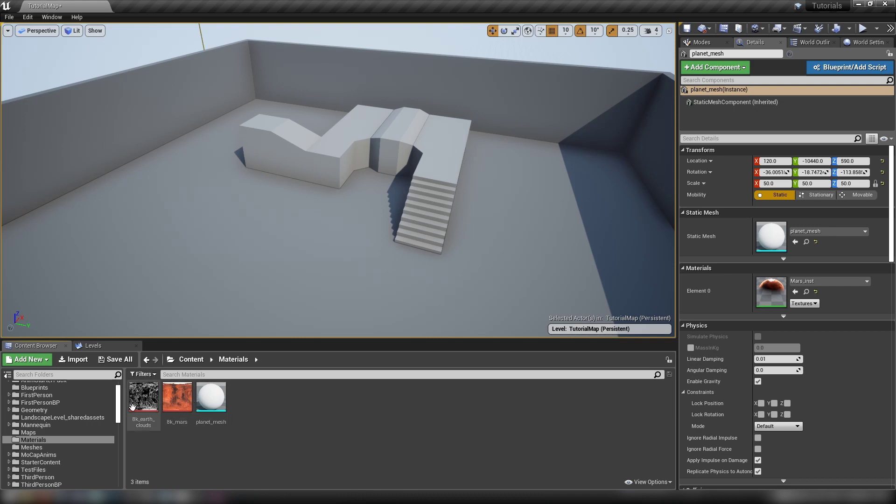
# Inspect the planet_mesh asset and the 8k_mars texture before building the level.
pyautogui.doubleClick(197, 411)
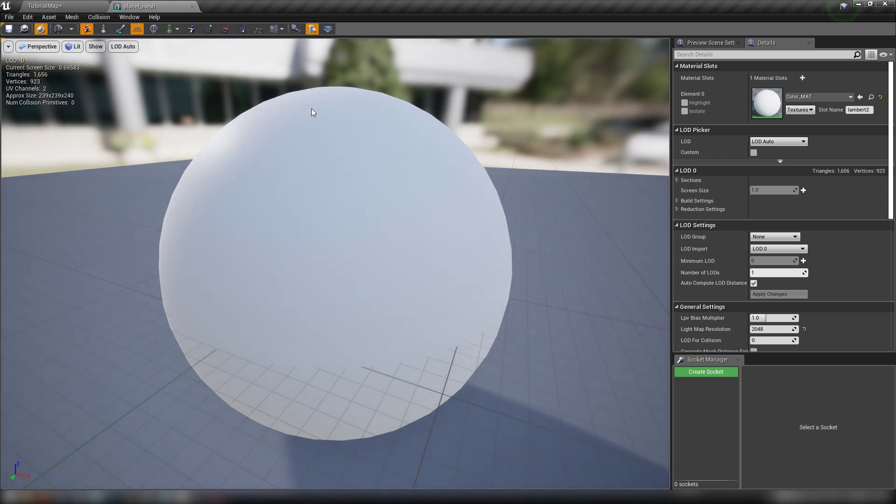
pyautogui.moveTo(311, 112); pyautogui.dragTo(316, 97)
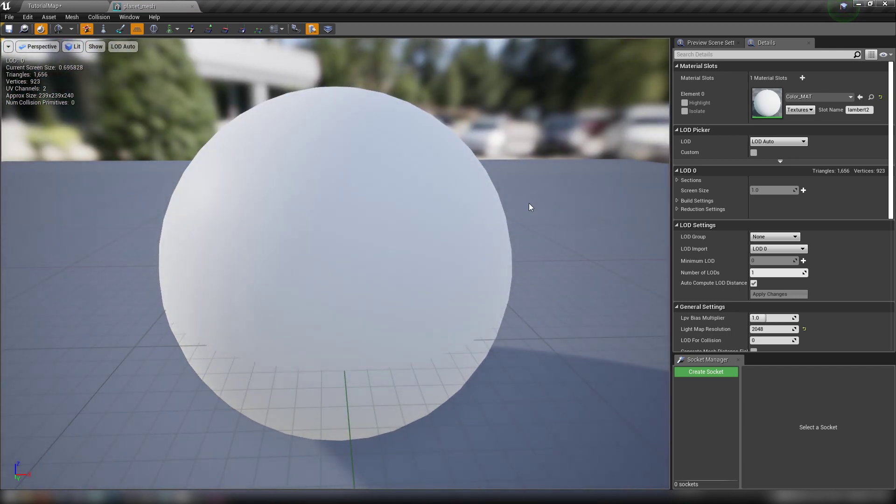
pyautogui.click(192, 6)
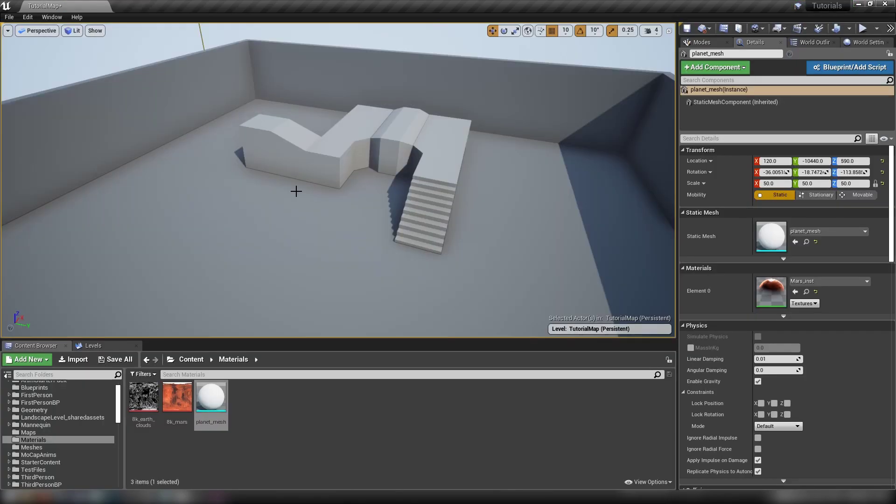
pyautogui.click(322, 420)
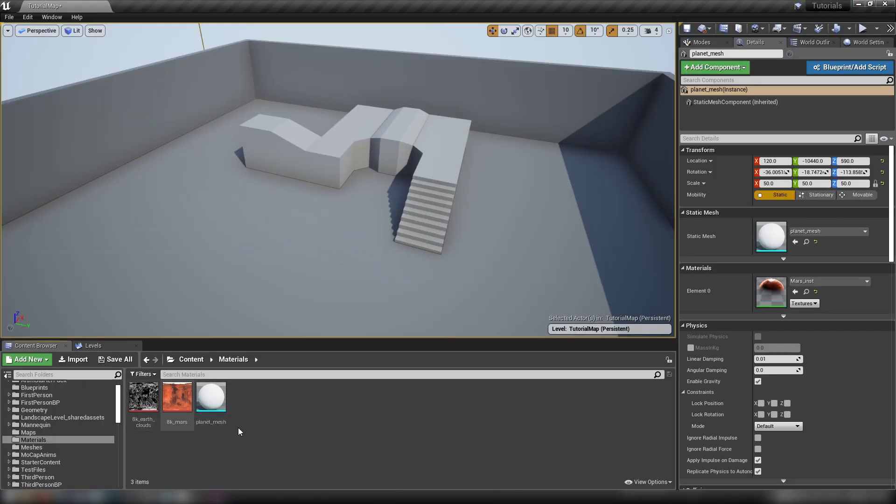
pyautogui.click(141, 415)
pyautogui.click(178, 410)
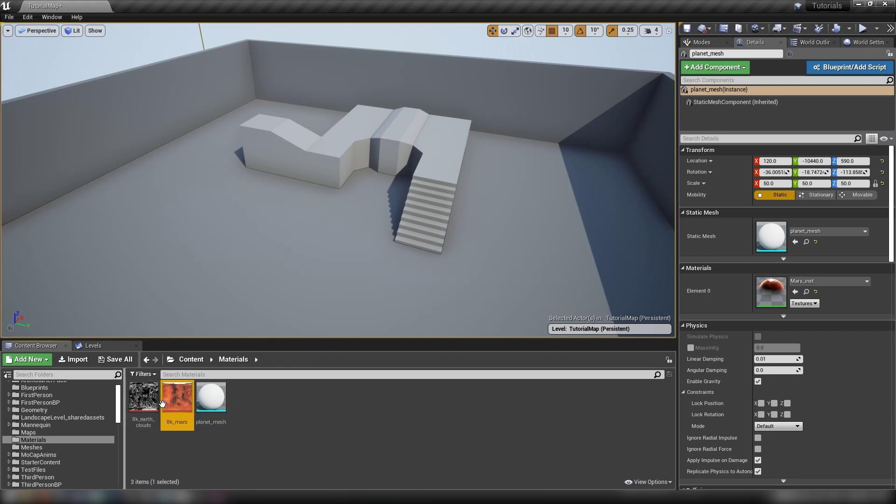
pyautogui.click(295, 426)
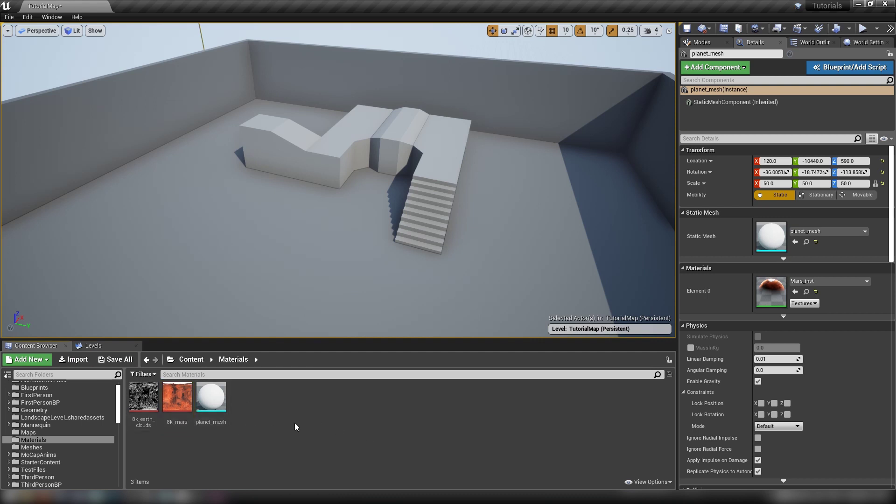
pyautogui.moveTo(317, 240); pyautogui.dragTo(355, 224, button='right')
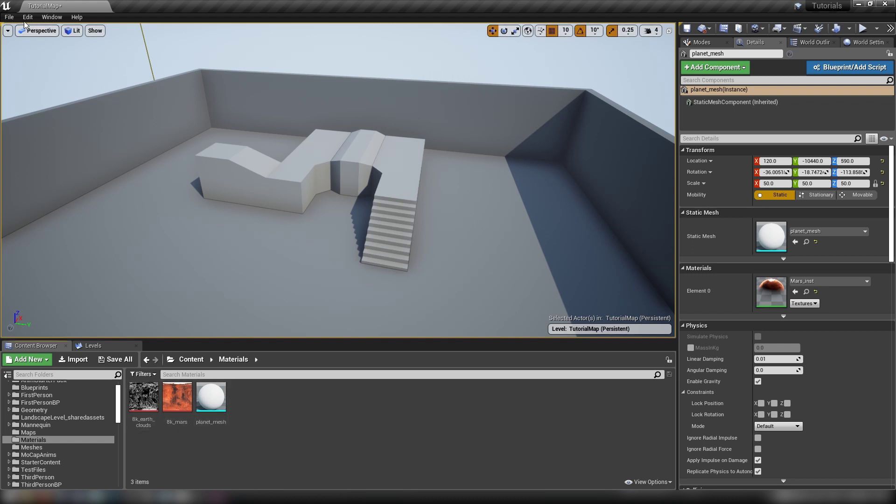
# Save the current tutorial map and start a new empty level.
pyautogui.click(9, 17)
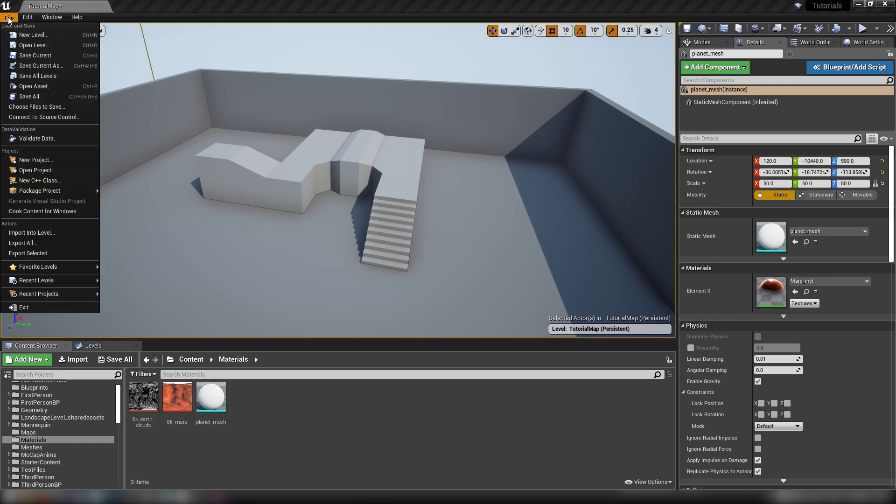
pyautogui.click(33, 35)
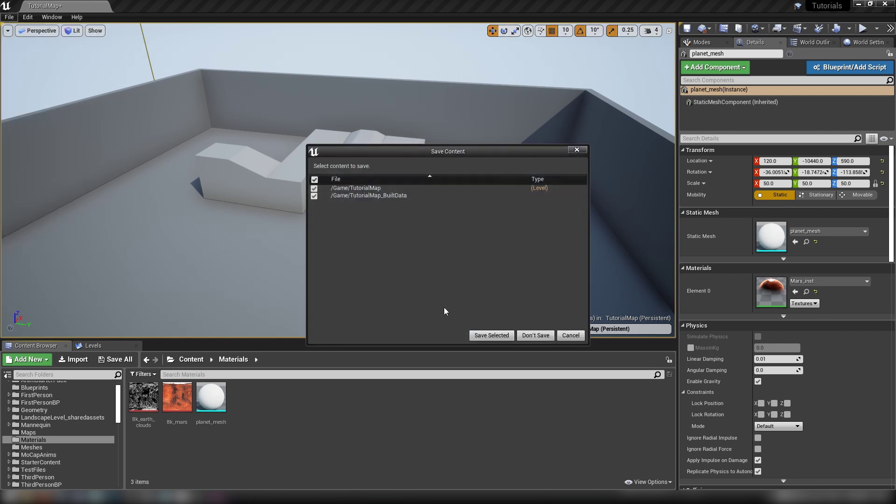
pyautogui.click(489, 334)
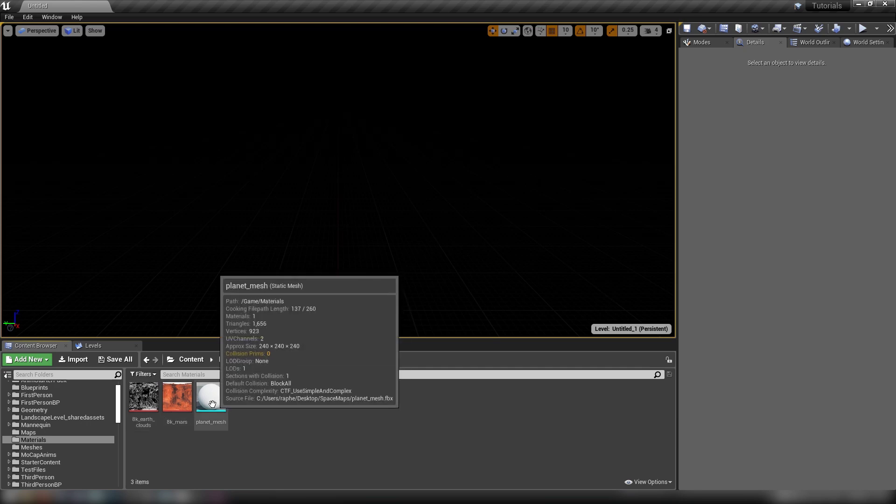
# Place planet_mesh in the new level at the world origin and focus the view on it.
pyautogui.moveTo(211, 403); pyautogui.dragTo(329, 231)
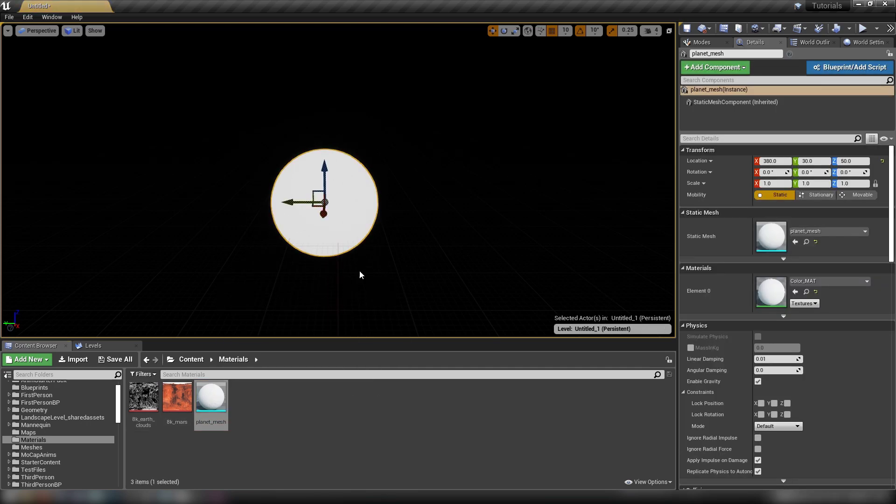
pyautogui.click(882, 161)
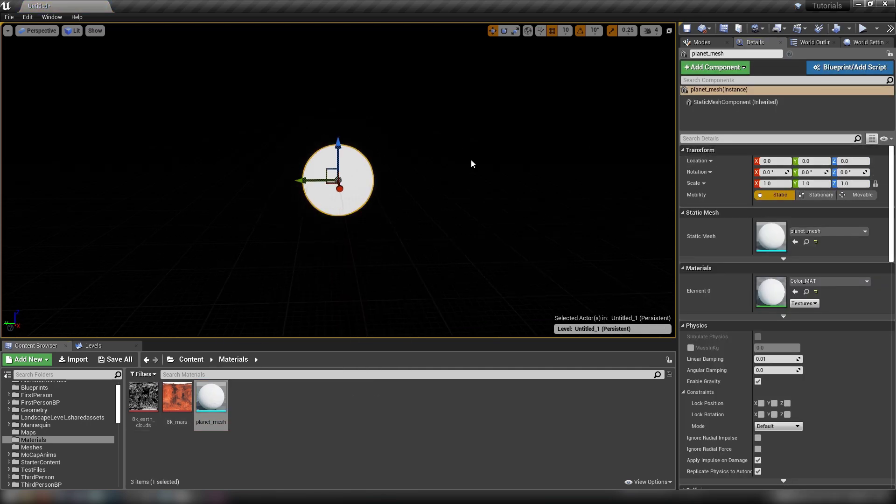
pyautogui.press('f')
pyautogui.click(521, 169)
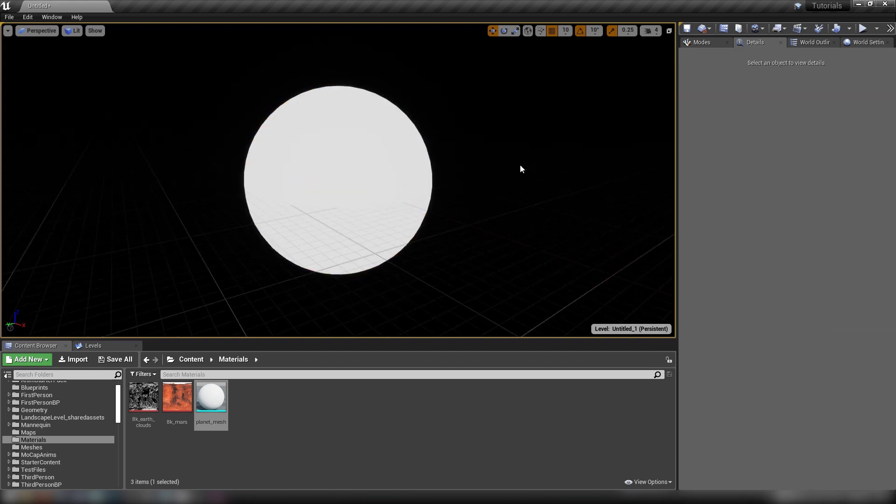
pyautogui.keyDown('alt'); pyautogui.moveTo(520, 166); pyautogui.dragTo(396, 150); pyautogui.keyUp('alt')
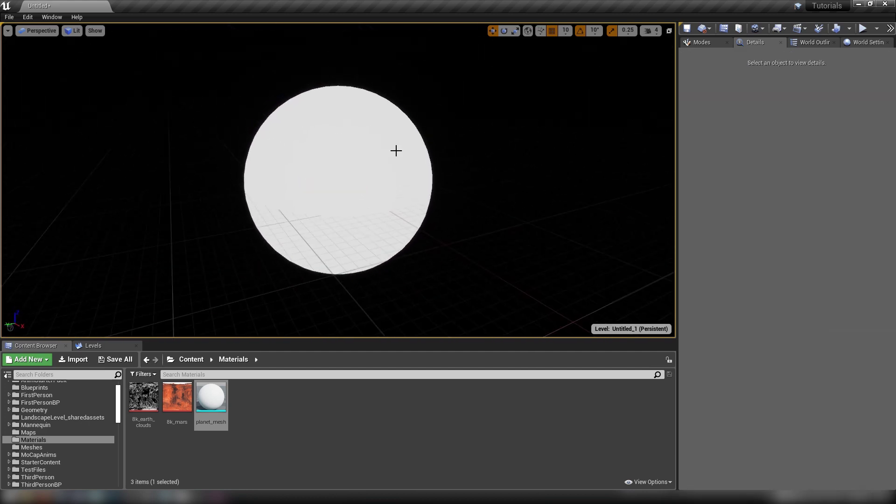
pyautogui.click(396, 150)
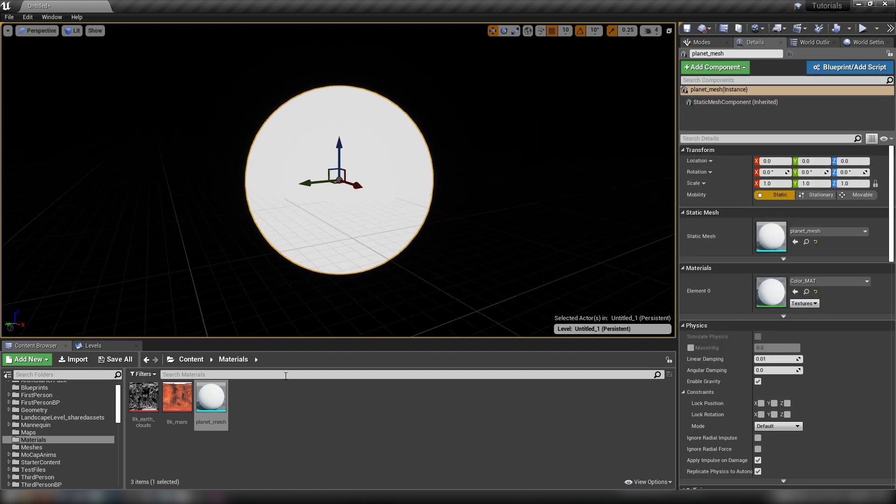
pyautogui.click(249, 415)
# Create a new material named Planet_mat and open it in the material editor.
pyautogui.rightClick(264, 416)
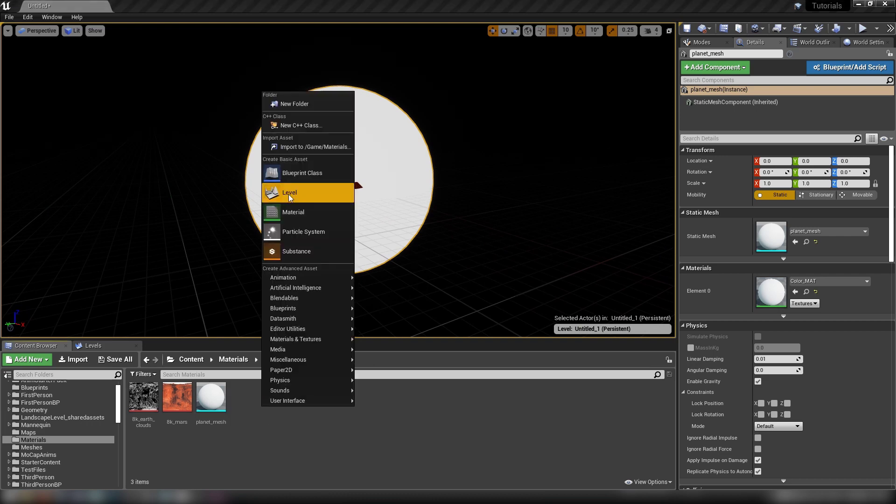
pyautogui.click(302, 210)
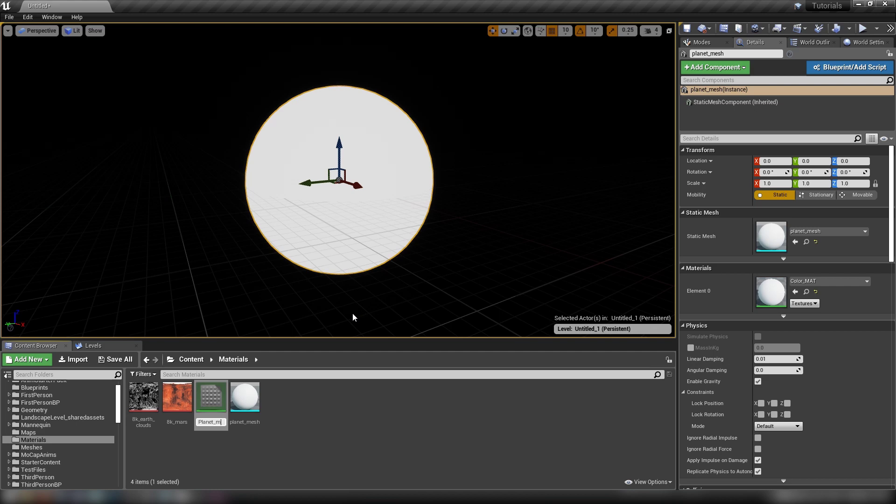
pyautogui.press('Return')
pyautogui.press('Return')
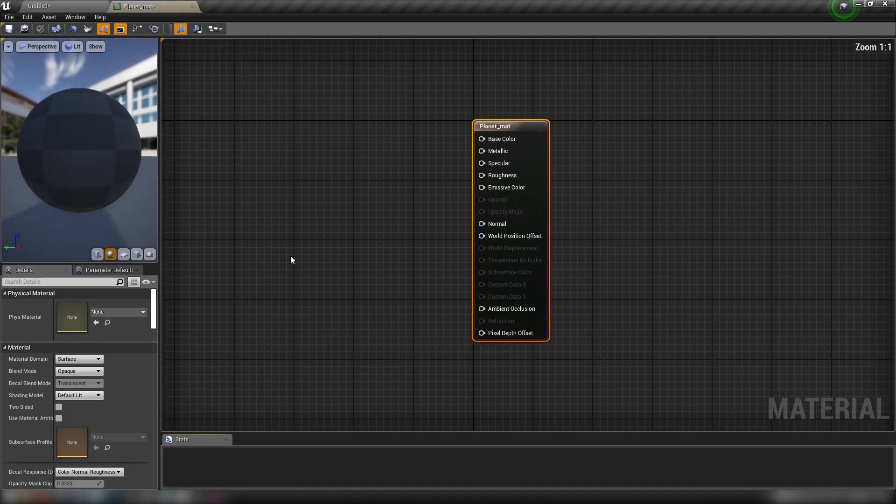
pyautogui.doubleClick(155, 4)
# Add 8k_earth_clouds and 8k_mars texture samples to the graph, lay them out, and add a Panner.
pyautogui.click(142, 400)
pyautogui.keyDown('shift'); pyautogui.click(177, 401); pyautogui.keyUp('shift')
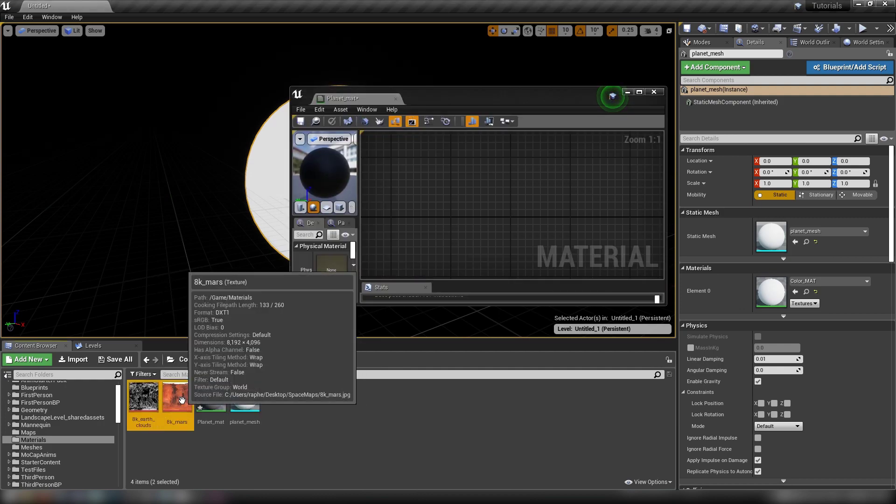
pyautogui.moveTo(142, 400); pyautogui.dragTo(433, 187)
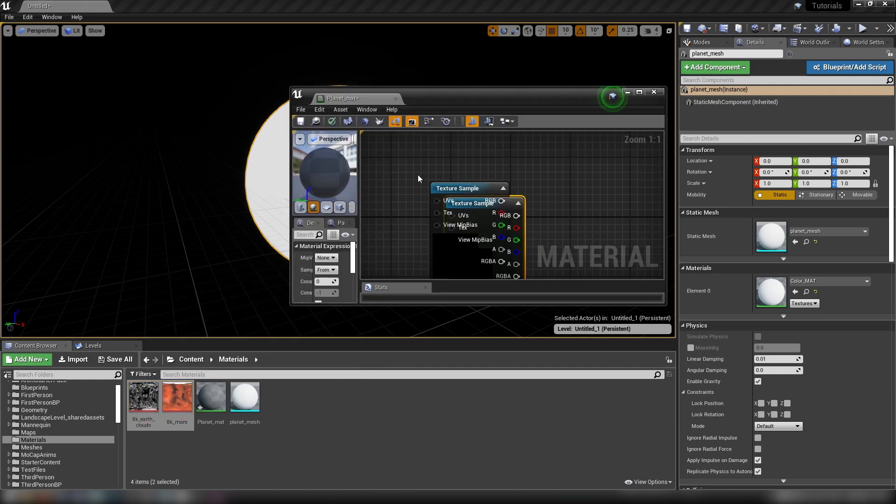
pyautogui.doubleClick(357, 102)
pyautogui.moveTo(292, 189); pyautogui.dragTo(376, 195)
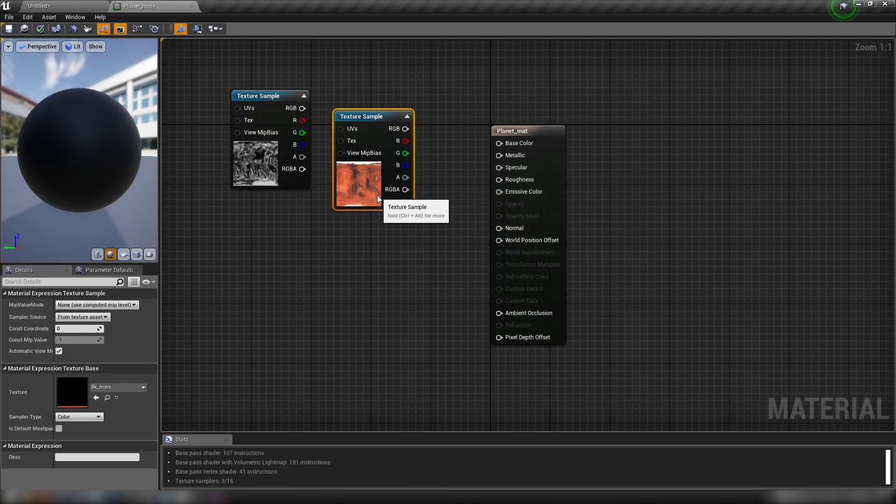
pyautogui.moveTo(270, 252); pyautogui.dragTo(436, 285, button='right')
pyautogui.moveTo(394, 276); pyautogui.dragTo(380, 225)
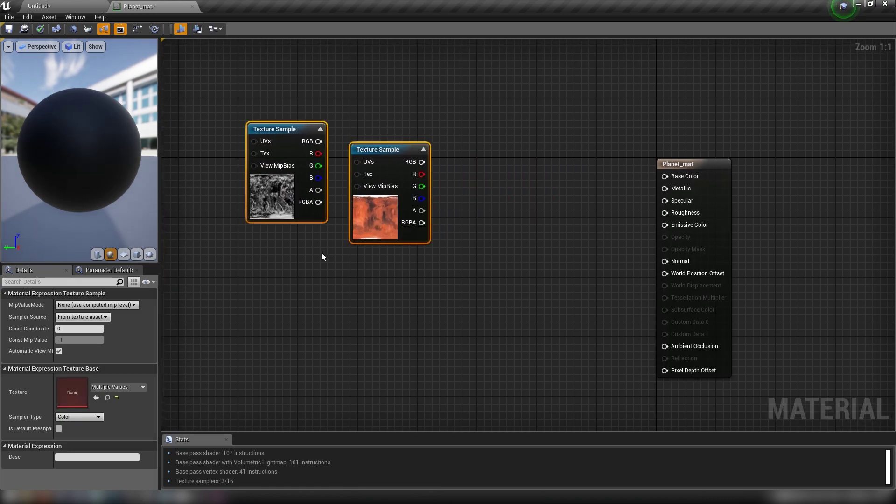
pyautogui.click(328, 275)
pyautogui.moveTo(328, 276); pyautogui.dragTo(467, 298, button='right')
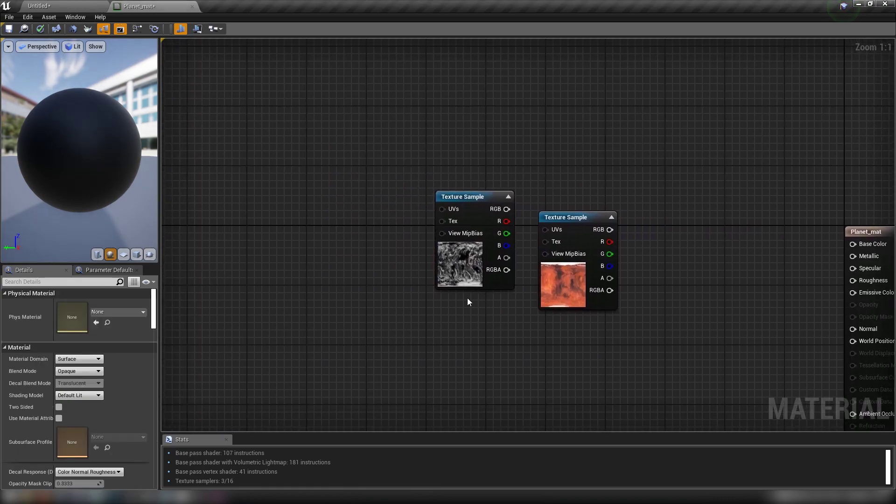
pyautogui.moveTo(459, 276); pyautogui.dragTo(284, 166)
pyautogui.moveTo(281, 200); pyautogui.dragTo(446, 272, button='right')
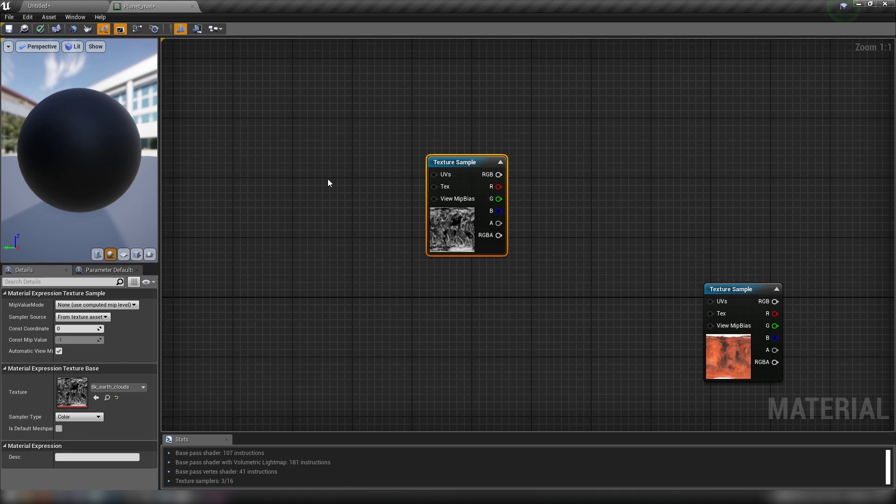
pyautogui.click(301, 173)
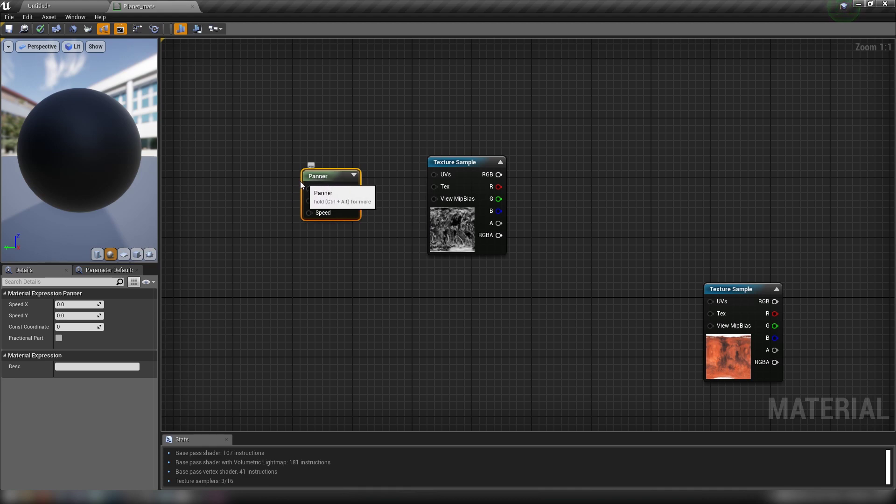
# Set the Panner's Speed X to 0.002 and feed it into the clouds sample's UVs.
pyautogui.moveTo(262, 203); pyautogui.dragTo(297, 206, button='right')
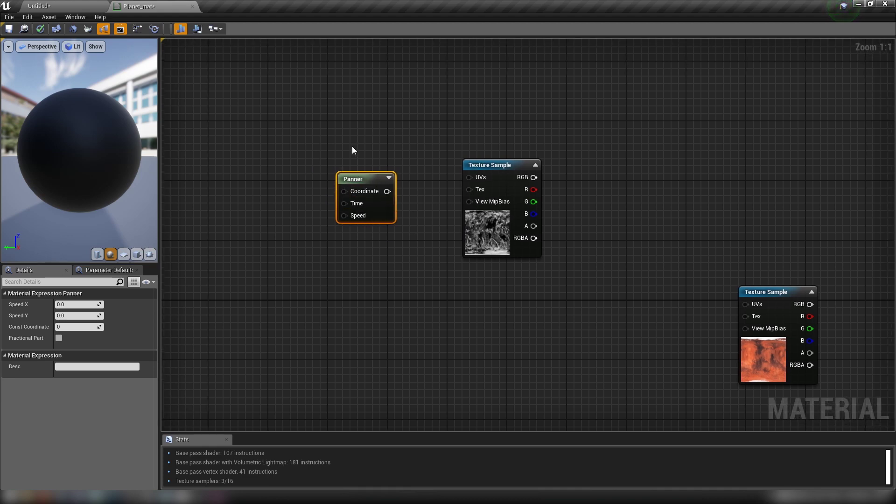
pyautogui.click(76, 303)
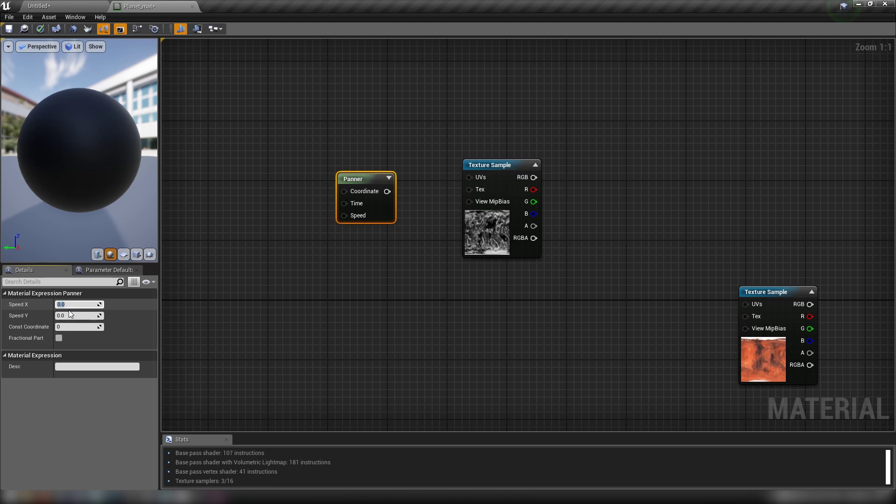
pyautogui.write('0.002')
pyautogui.press('Return')
pyautogui.moveTo(388, 191); pyautogui.dragTo(478, 177)
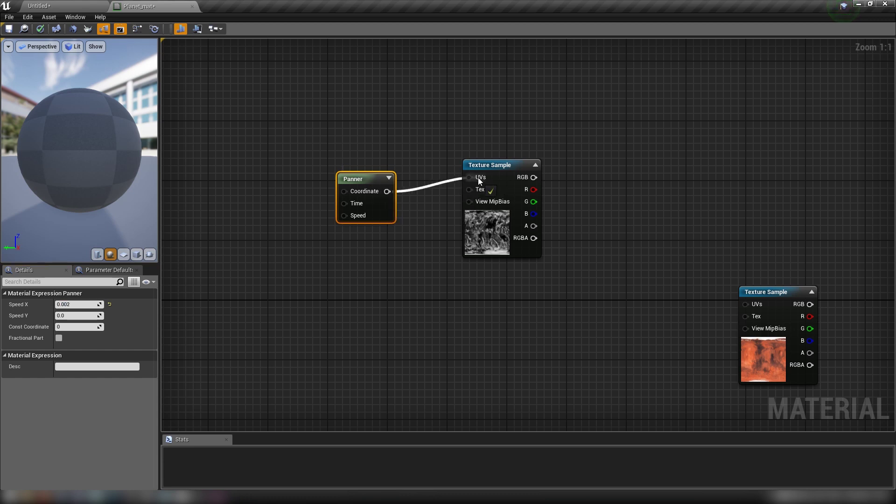
pyautogui.moveTo(379, 215); pyautogui.dragTo(421, 201)
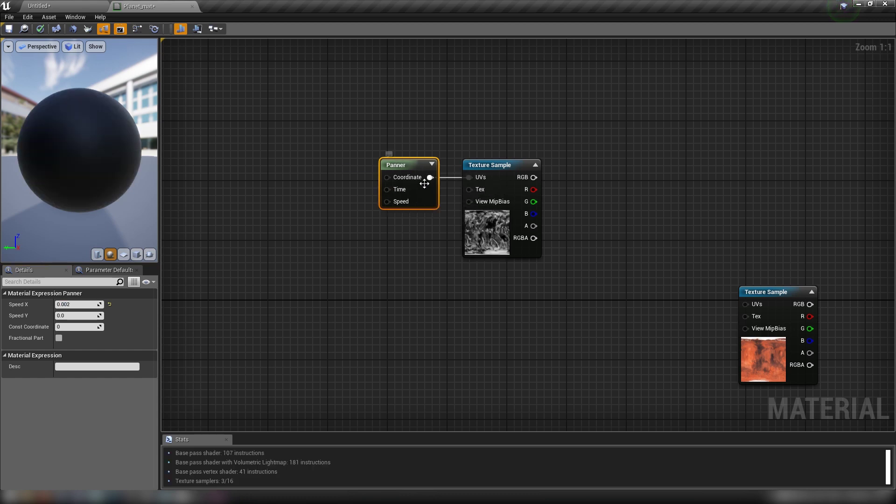
pyautogui.moveTo(446, 235); pyautogui.dragTo(447, 236)
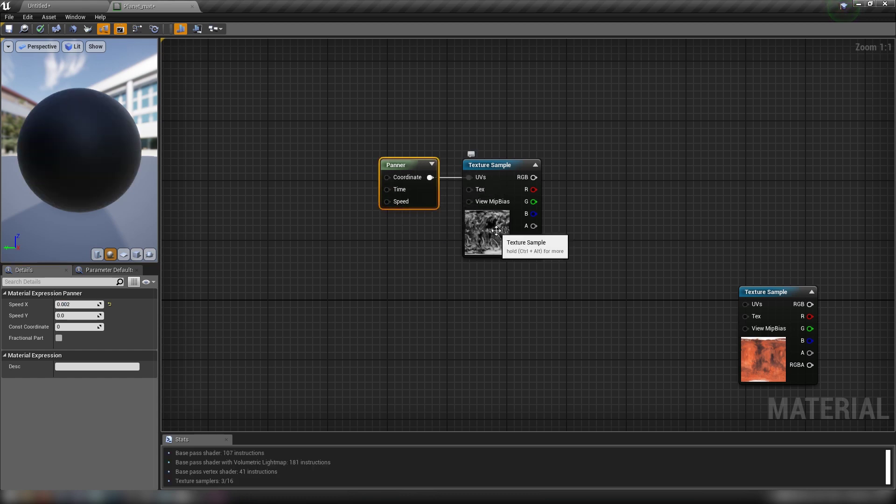
# Preview the 8k_earth_clouds texture sample on the sphere.
pyautogui.rightClick(495, 167)
pyautogui.click(515, 214)
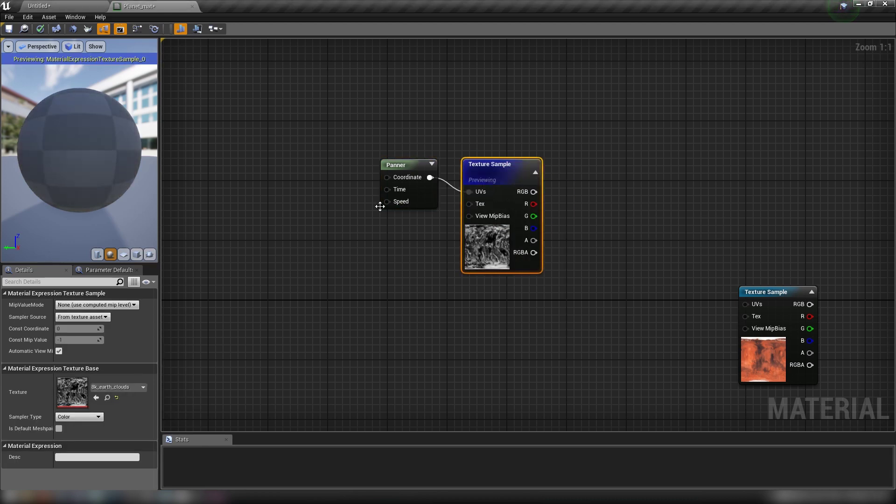
pyautogui.scroll(-4, 122, 130)
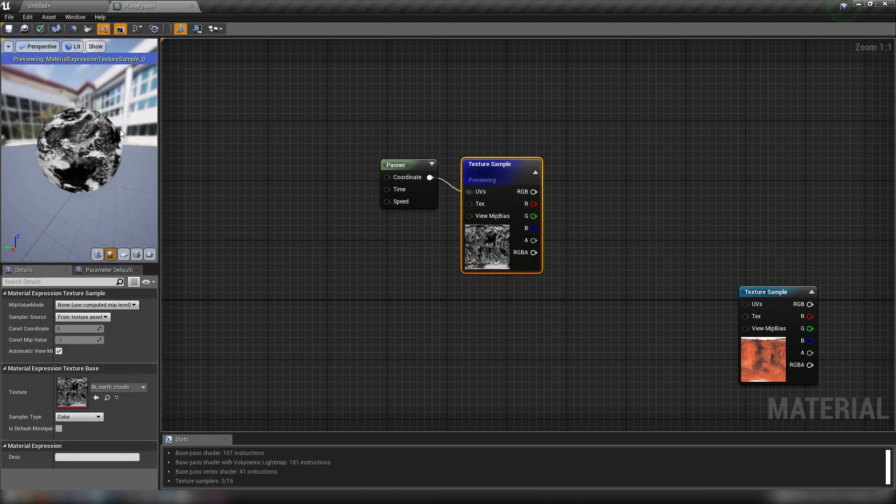
pyautogui.scroll(4, 94, 140)
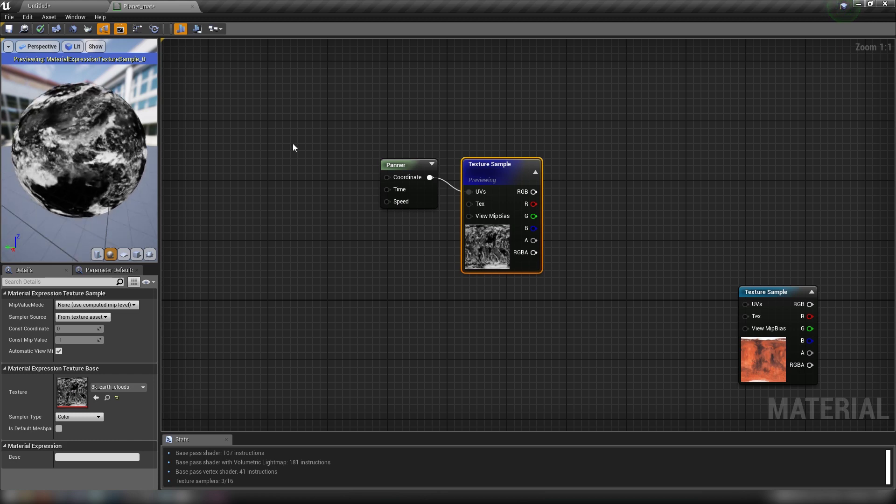
# Try a Panner Speed X of 1, then set it back to 0.002.
pyautogui.click(401, 165)
pyautogui.click(77, 304)
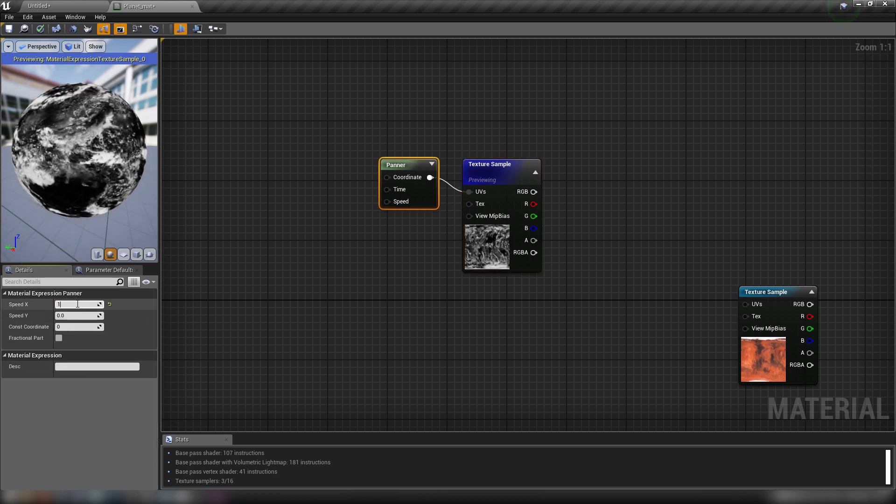
pyautogui.write('1')
pyautogui.press('Return')
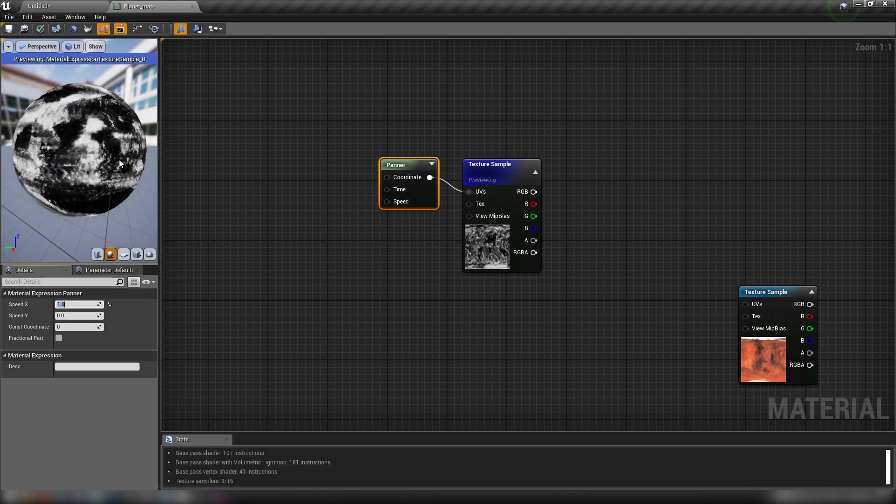
pyautogui.write('0.002')
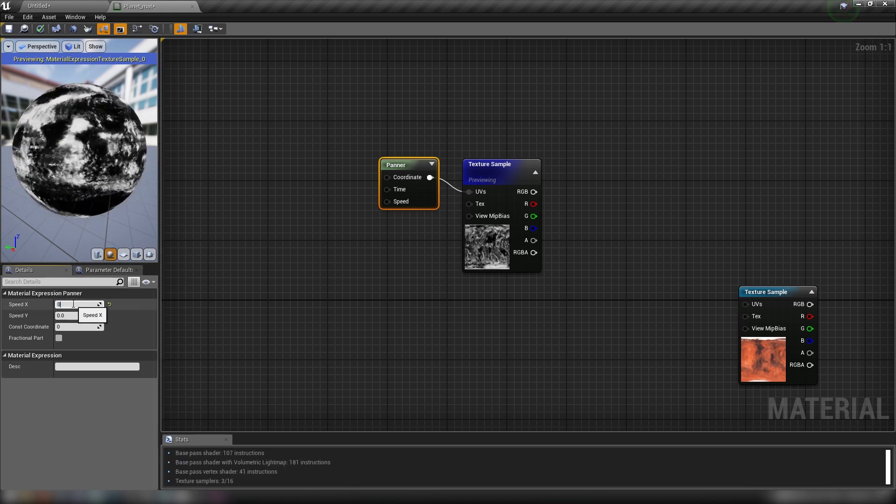
pyautogui.press('Return')
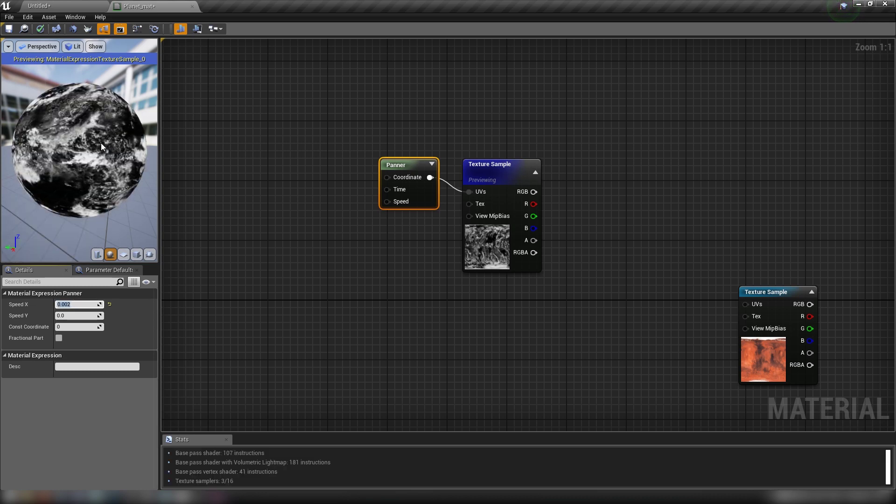
# Stop previewing the cloud texture sample node.
pyautogui.moveTo(366, 264); pyautogui.dragTo(267, 250, button='right')
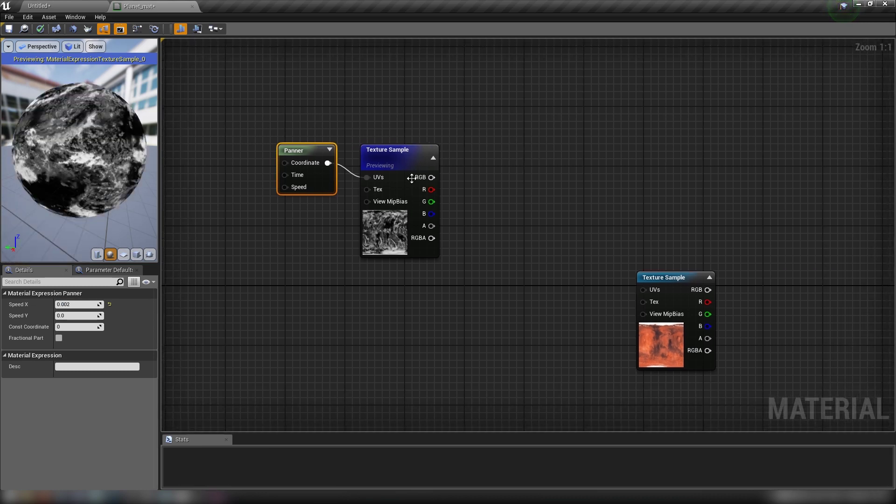
pyautogui.rightClick(393, 159)
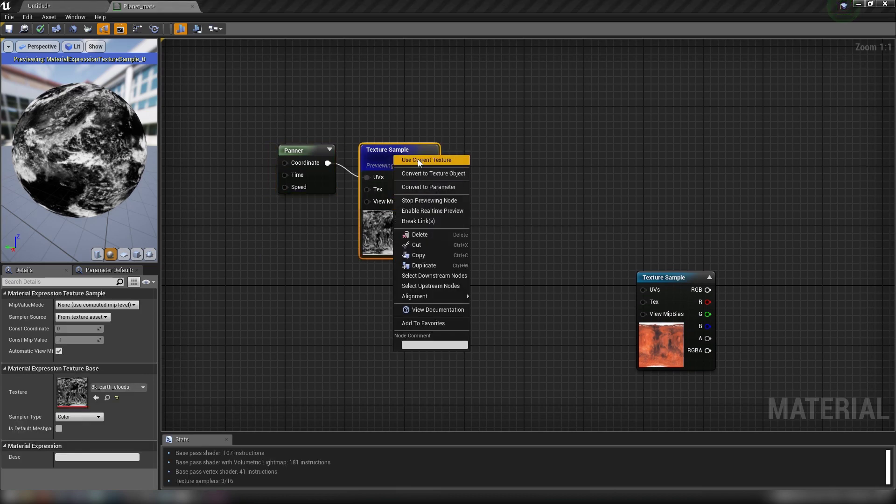
pyautogui.click(409, 200)
pyautogui.click(409, 253)
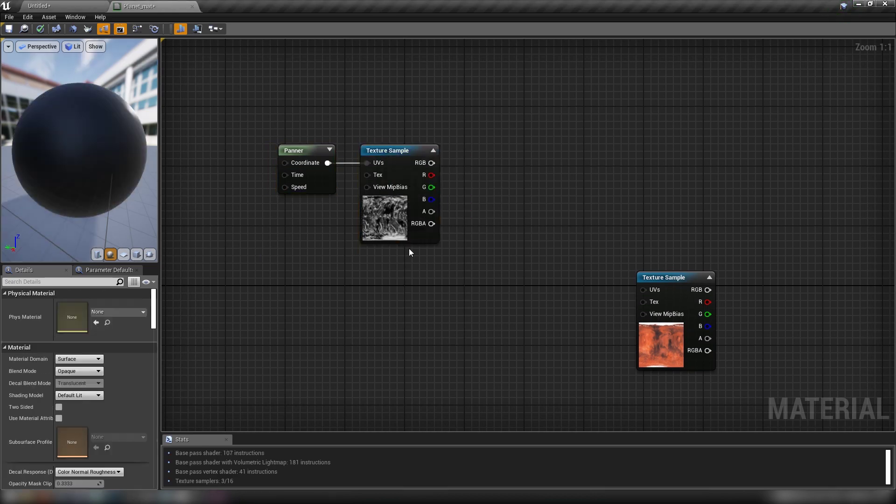
pyautogui.moveTo(408, 252); pyautogui.dragTo(410, 347, button='right')
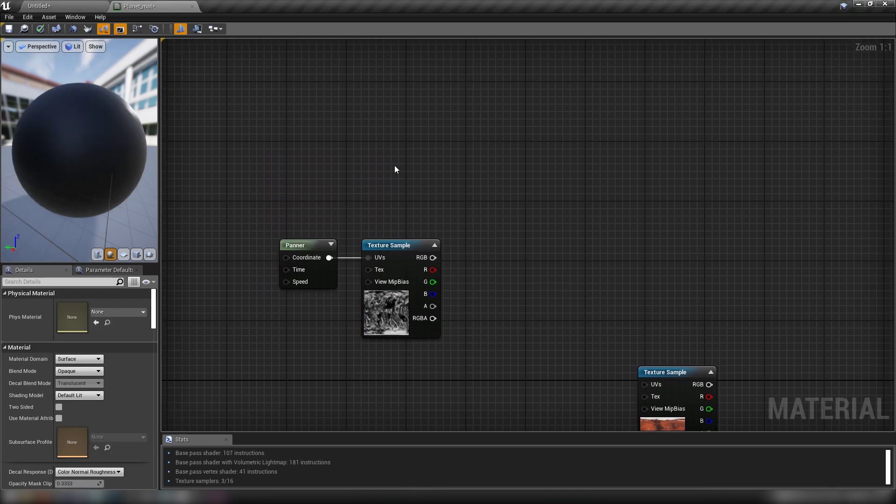
# Add a Constant3Vector above the texture and convert it to a parameter named Cloud Color.
pyautogui.click(408, 136)
pyautogui.rightClick(432, 146)
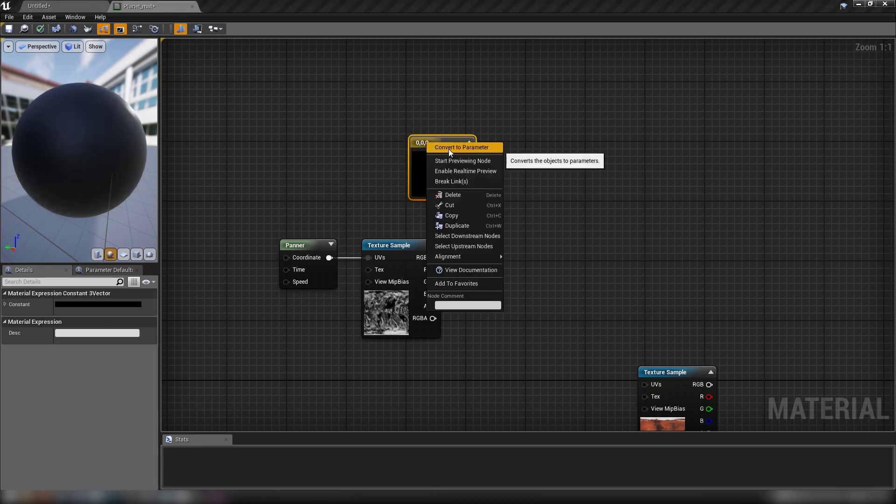
pyautogui.click(449, 149)
pyautogui.write('Clo')
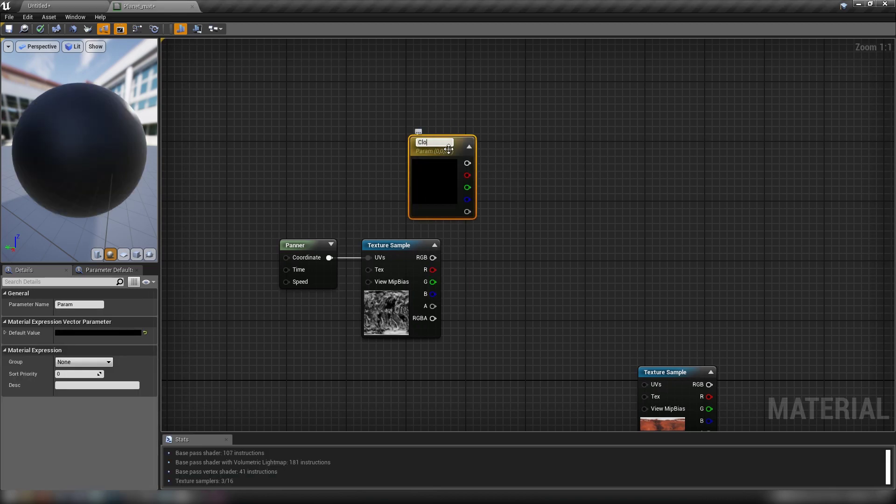
pyautogui.write('ud Color')
pyautogui.press('Return')
# Convert the cloud texture sample into a texture parameter named Planet Clouds.
pyautogui.click(389, 245)
pyautogui.rightClick(393, 247)
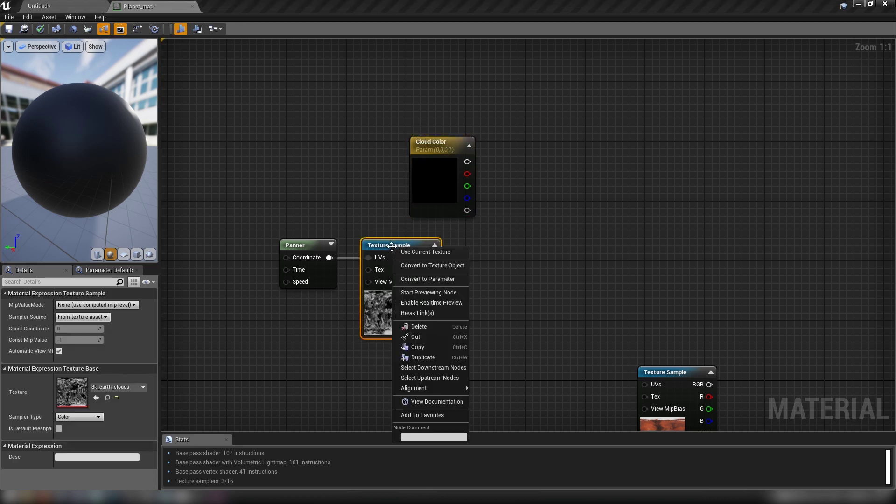
pyautogui.click(415, 281)
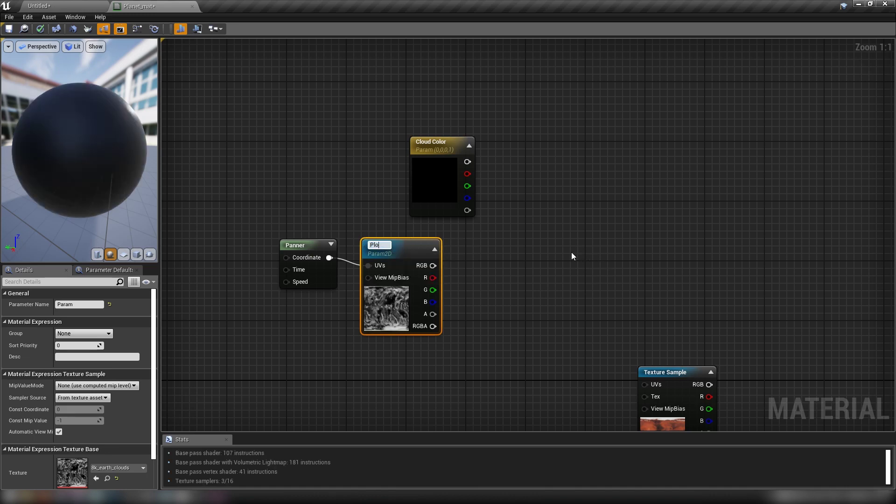
pyautogui.write('Planet Clopu')
pyautogui.write('uds')
pyautogui.press('Return')
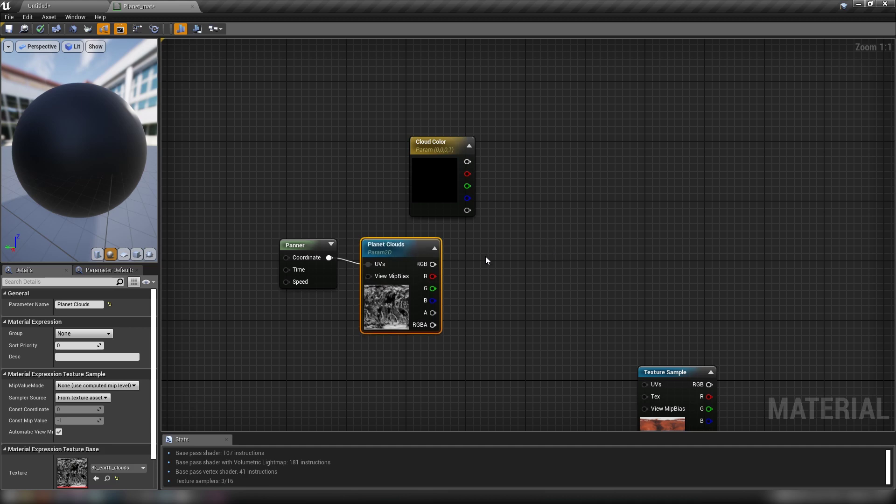
# Add a Multiply node with Cloud Color wired into its A input.
pyautogui.click(493, 254)
pyautogui.click(544, 215)
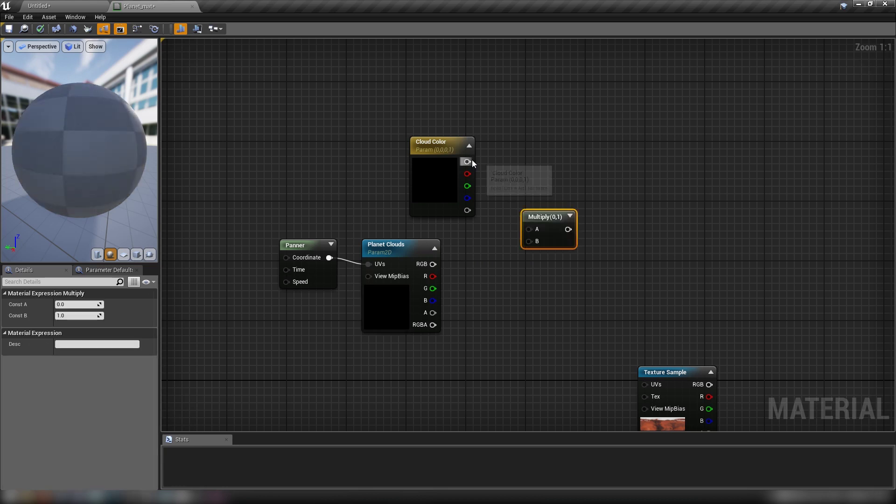
pyautogui.moveTo(467, 161); pyautogui.dragTo(433, 264)
# Set Cloud Color's default value to white (1,1,1,1) and tidy the node layout.
pyautogui.click(414, 211)
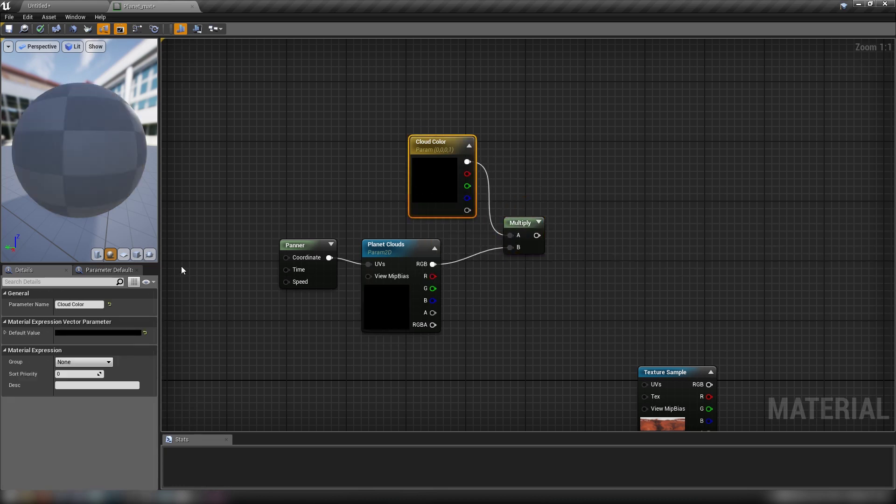
pyautogui.click(96, 332)
pyautogui.moveTo(231, 320); pyautogui.dragTo(240, 282)
pyautogui.click(242, 464)
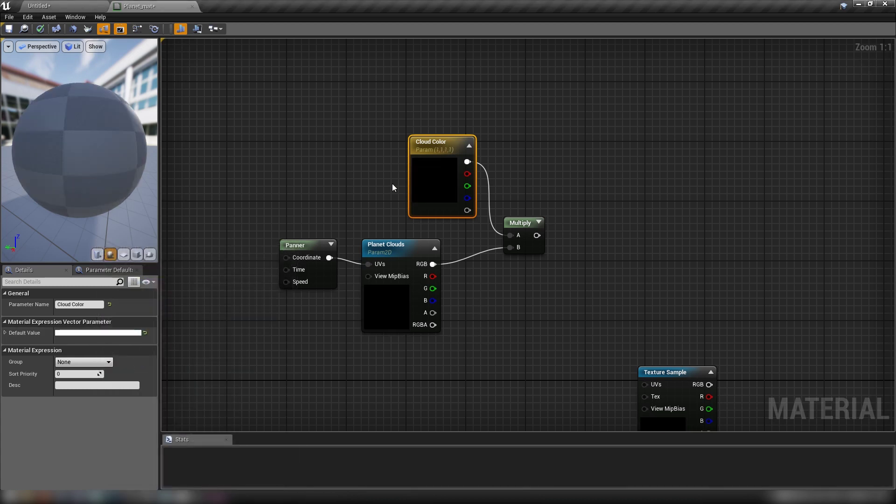
pyautogui.moveTo(391, 183); pyautogui.dragTo(351, 197)
pyautogui.moveTo(525, 217); pyautogui.dragTo(501, 209)
pyautogui.moveTo(497, 276); pyautogui.dragTo(414, 189, button='right')
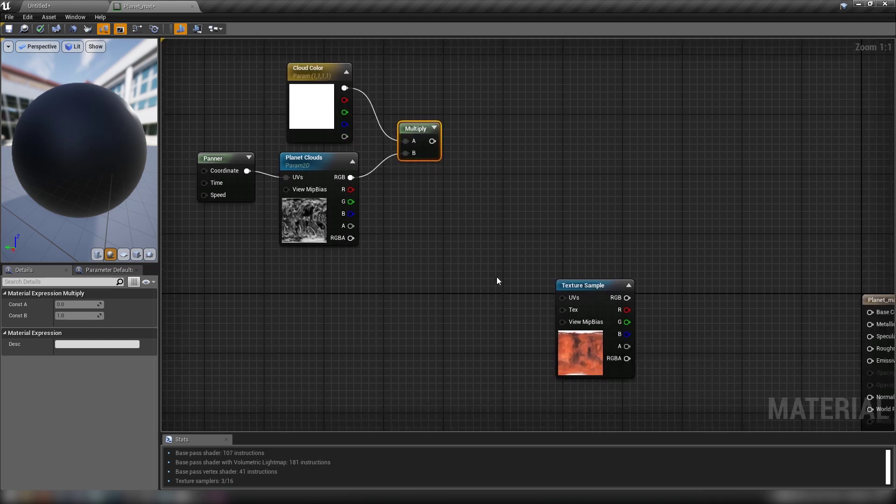
pyautogui.moveTo(563, 297); pyautogui.dragTo(581, 255)
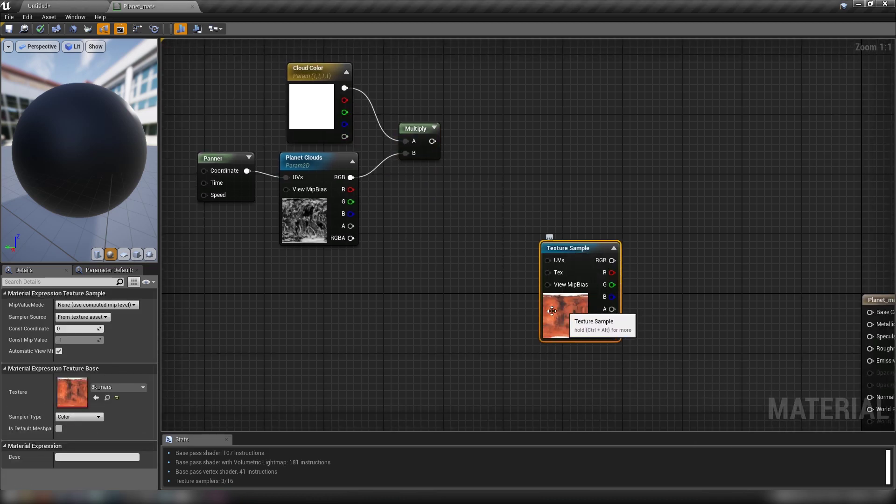
# Add a second Multiply combining the first Multiply's result with a new Cloud Amount scalar parameter.
pyautogui.click(411, 174)
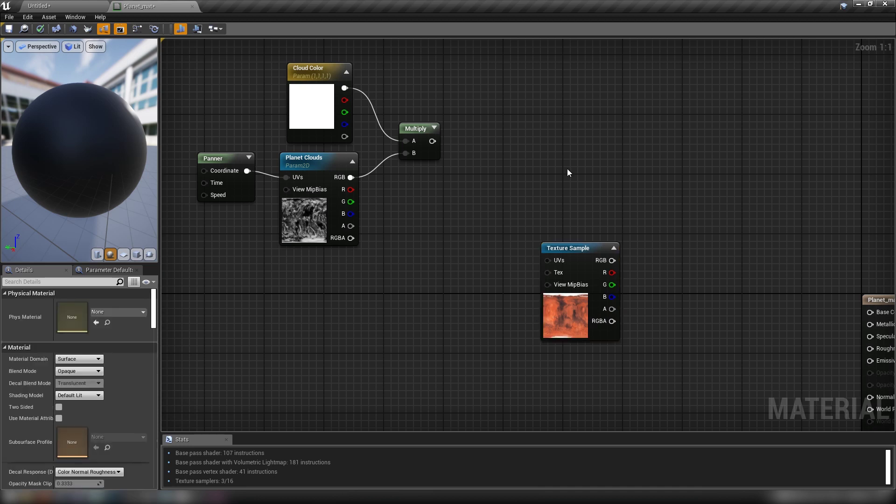
pyautogui.click(470, 147)
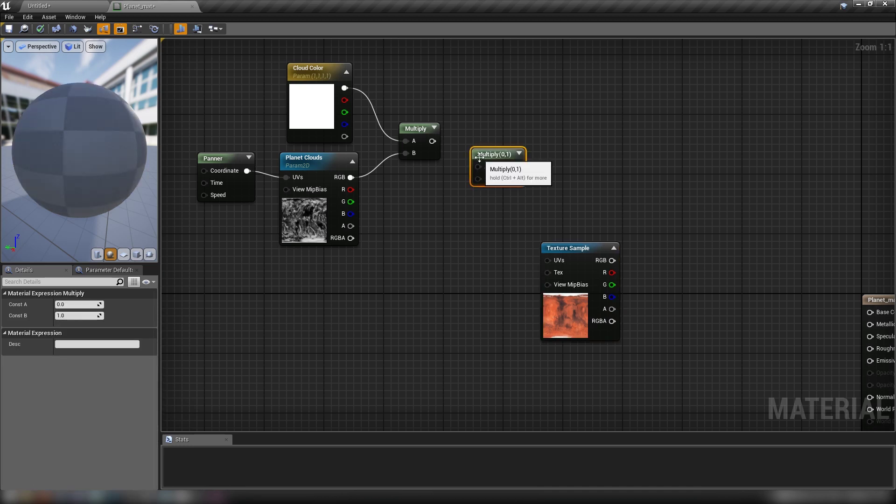
pyautogui.click(390, 195)
pyautogui.write('s')
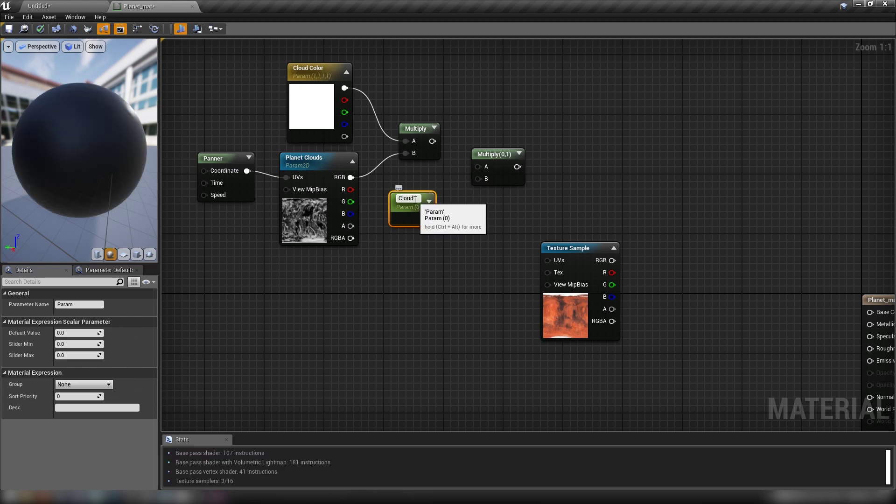
pyautogui.write('loud Amount')
pyautogui.press('Return')
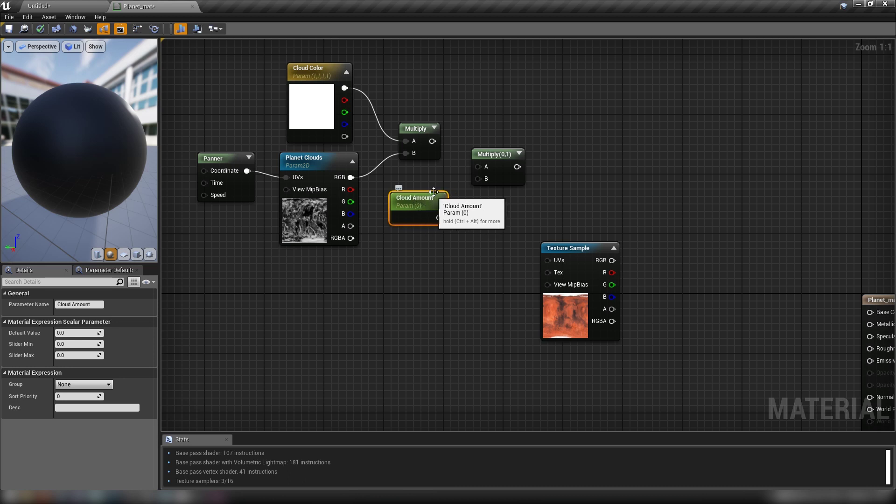
pyautogui.moveTo(438, 217); pyautogui.dragTo(477, 178)
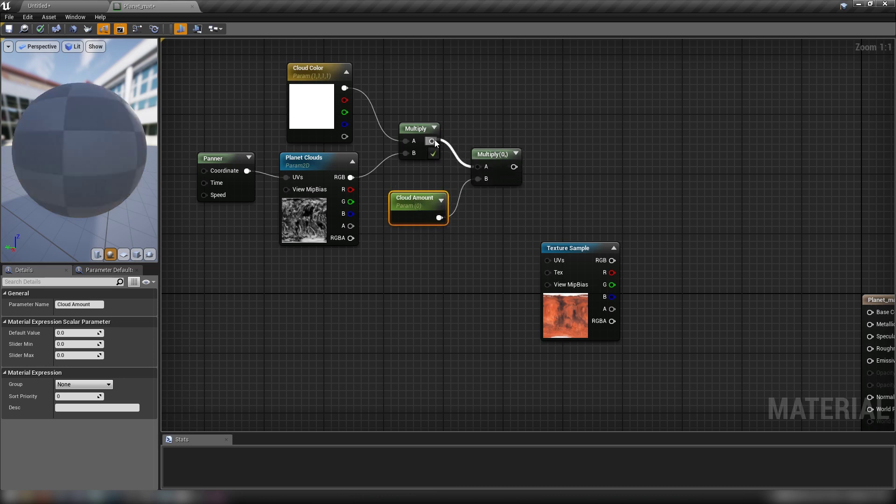
pyautogui.moveTo(432, 140); pyautogui.dragTo(477, 167)
pyautogui.moveTo(223, 69); pyautogui.dragTo(410, 175)
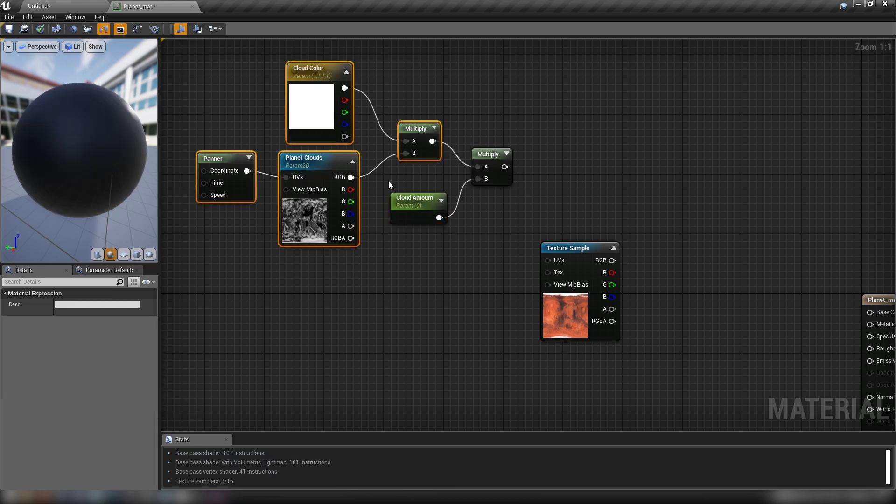
# Set Cloud Amount's default value to 1 and bring the output node into view.
pyautogui.click(410, 215)
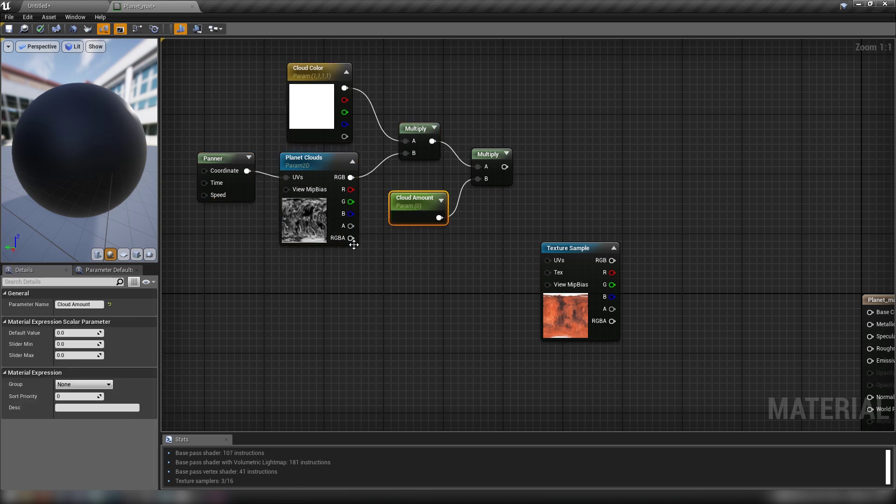
pyautogui.click(77, 332)
pyautogui.write('1')
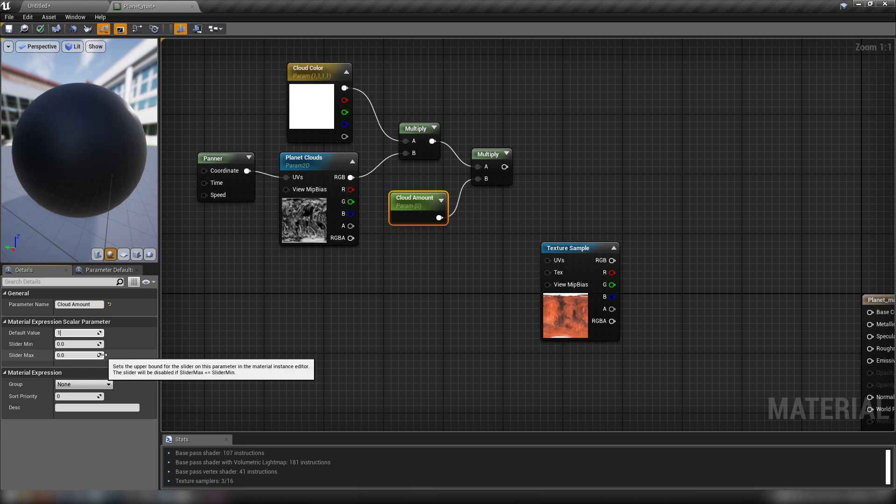
pyautogui.press('Return')
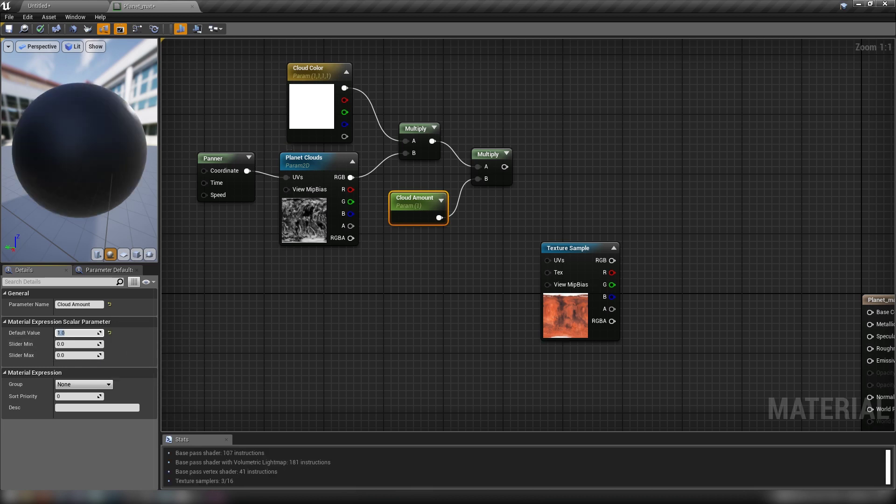
pyautogui.moveTo(565, 252); pyautogui.dragTo(429, 250, button='right')
pyautogui.moveTo(447, 244); pyautogui.dragTo(373, 266)
# Add an Add node summing the cloud Multiply result (A) and the Mars texture RGB (B).
pyautogui.click(500, 225)
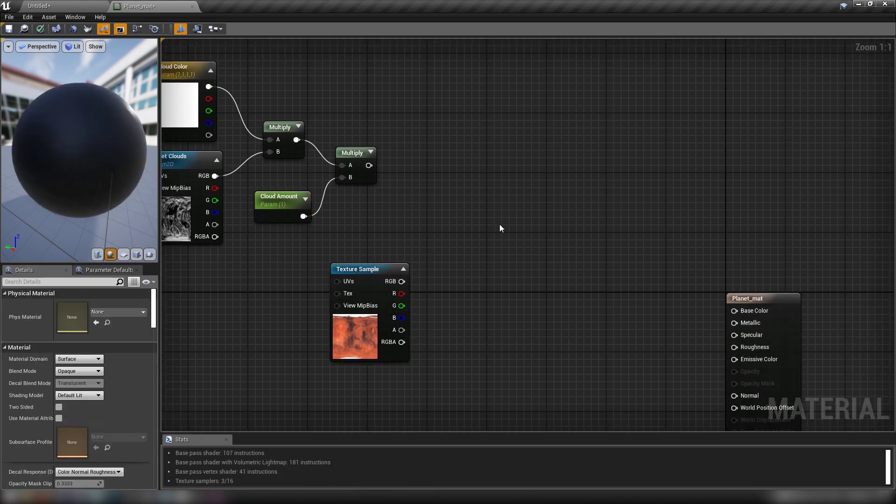
pyautogui.click(444, 194)
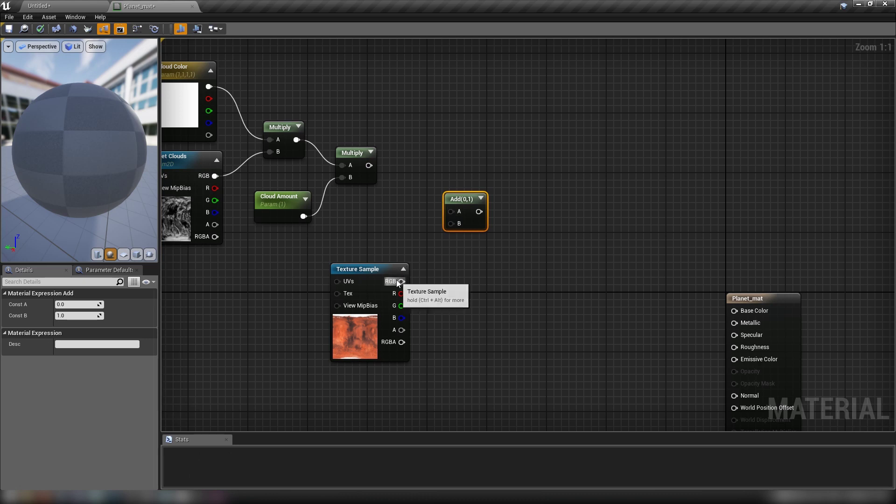
pyautogui.moveTo(400, 281); pyautogui.dragTo(369, 166)
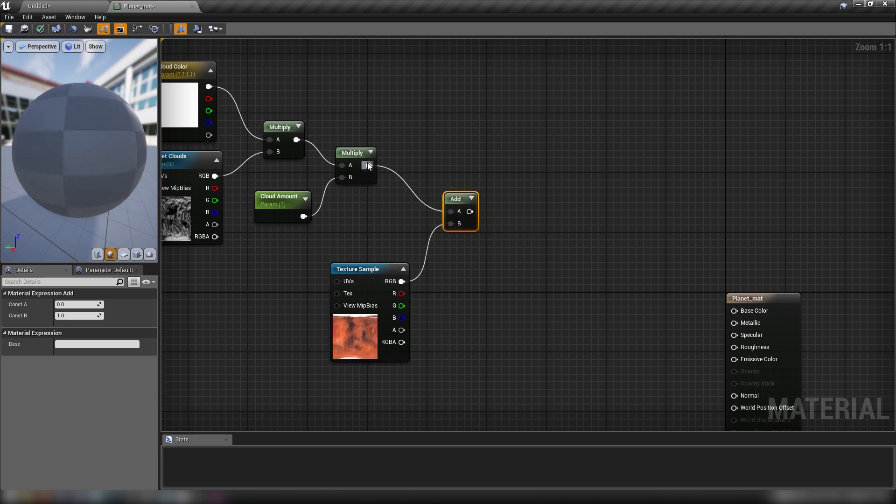
pyautogui.moveTo(377, 222); pyautogui.dragTo(474, 216, button='right')
pyautogui.moveTo(448, 298); pyautogui.dragTo(433, 276)
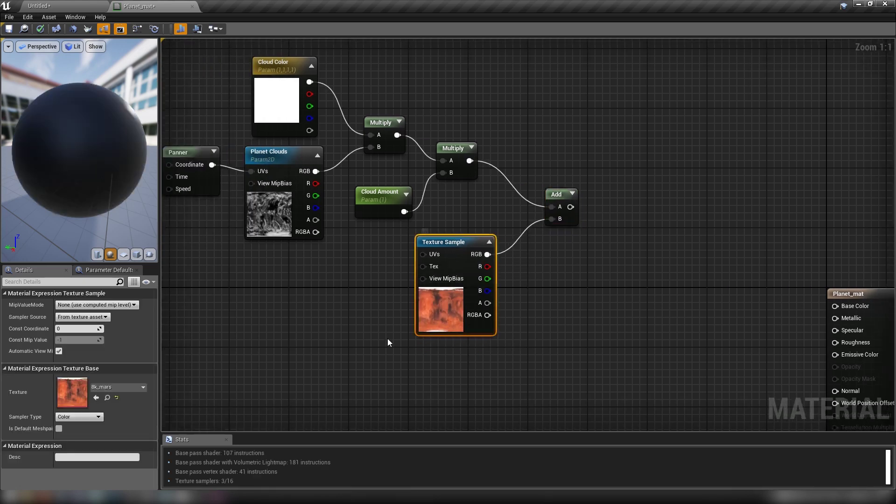
# Duplicate the clouds' Panner and wire the copy into the Mars texture sample's UVs.
pyautogui.moveTo(387, 338); pyautogui.dragTo(515, 323, button='right')
pyautogui.moveTo(310, 111); pyautogui.dragTo(322, 147)
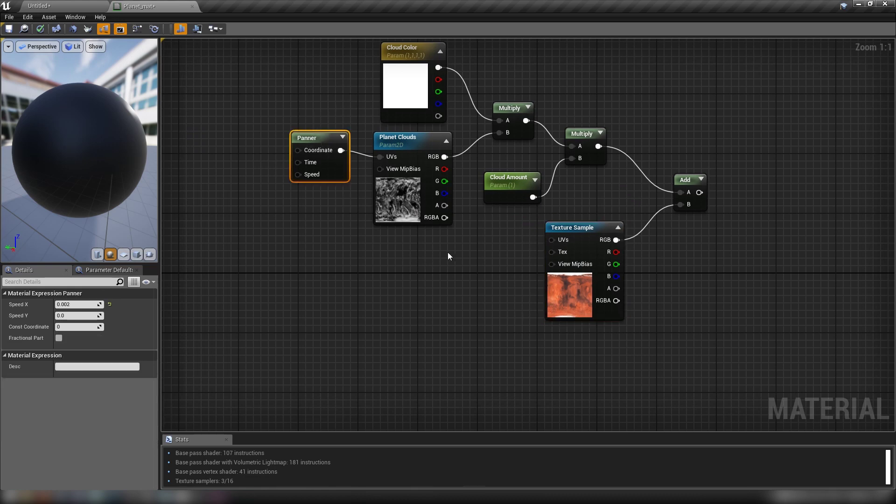
pyautogui.hotkey('ctrl', 'c')
pyautogui.hotkey('ctrl', 'v')
pyautogui.moveTo(488, 277); pyautogui.dragTo(513, 269)
pyautogui.moveTo(539, 250); pyautogui.dragTo(551, 240)
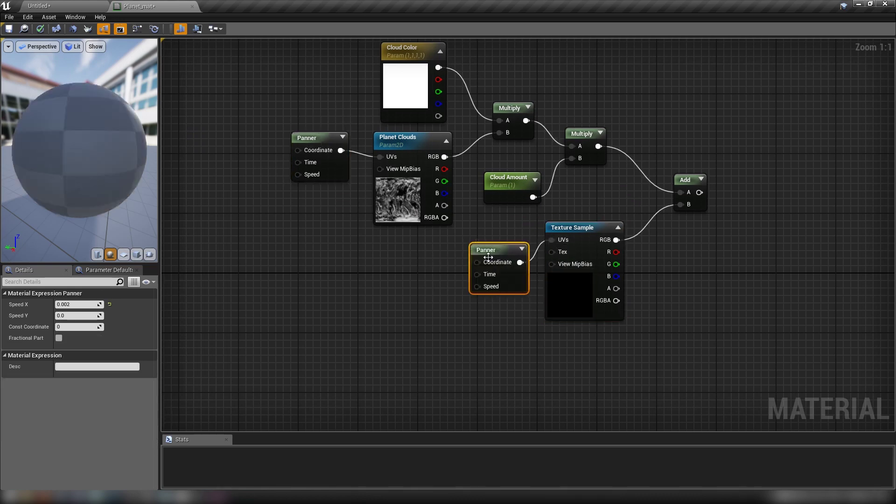
pyautogui.moveTo(495, 251); pyautogui.dragTo(487, 243)
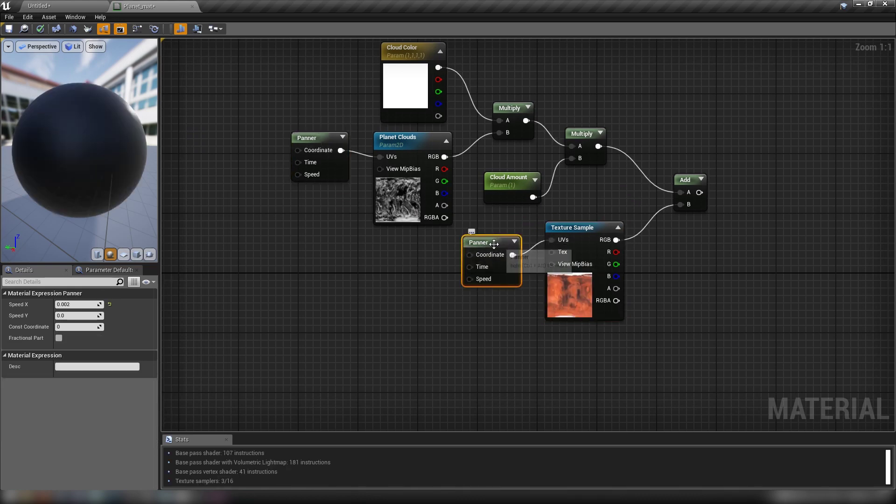
# Set the new Panner's Speed X to -0.002 and frame the whole graph.
pyautogui.click(57, 304)
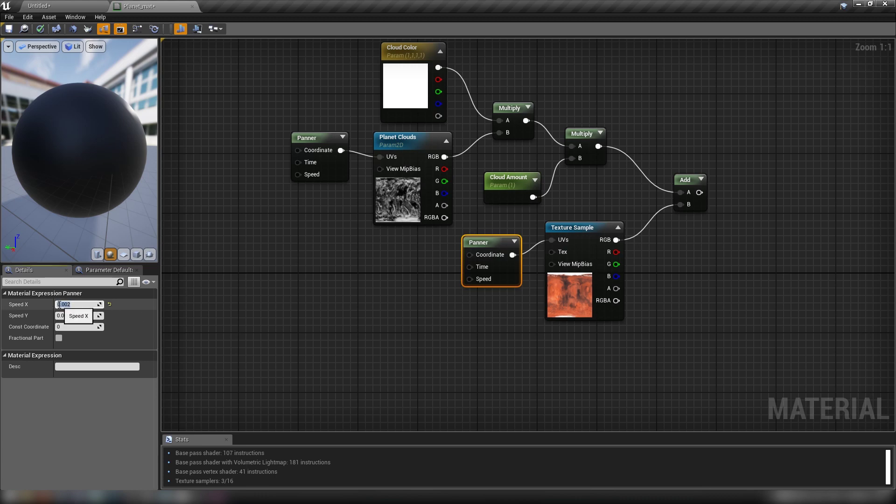
pyautogui.write('-0.002')
pyautogui.press('Return')
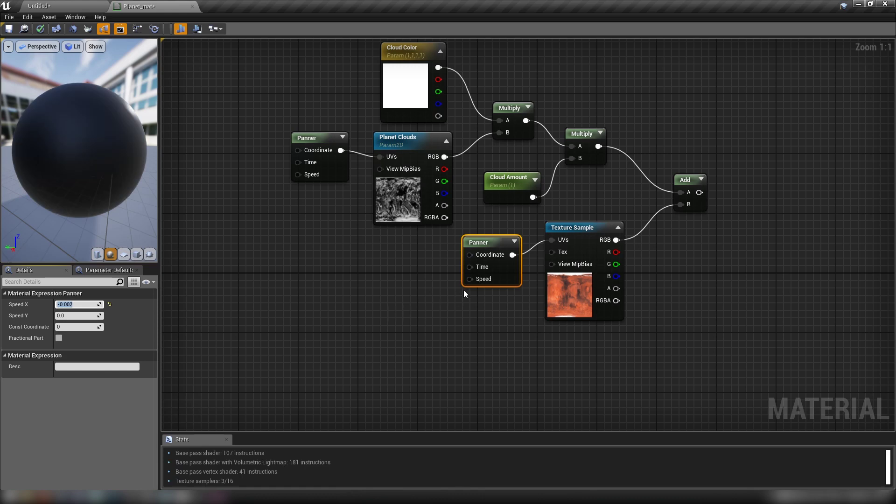
pyautogui.press('q')
pyautogui.press('Home')
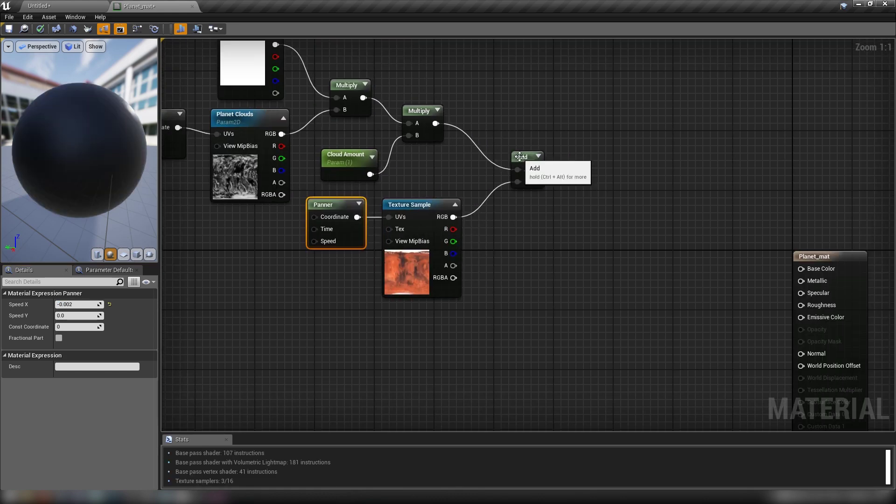
pyautogui.click(522, 157)
pyautogui.rightClick(521, 161)
pyautogui.click(549, 165)
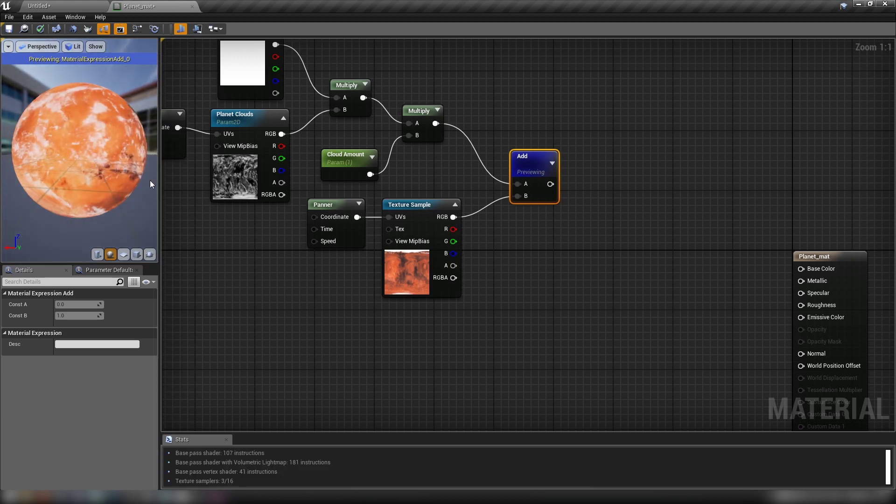
pyautogui.moveTo(77, 162); pyautogui.dragTo(26, 182)
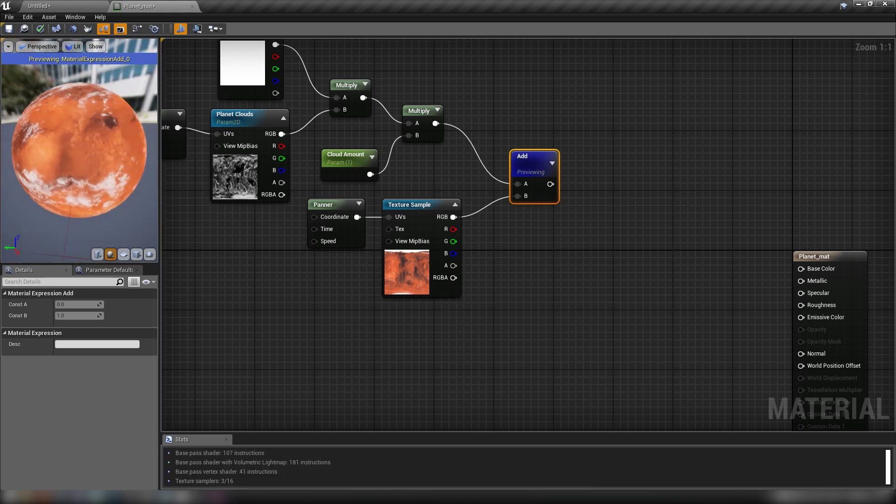
pyautogui.moveTo(120, 205); pyautogui.dragTo(125, 189)
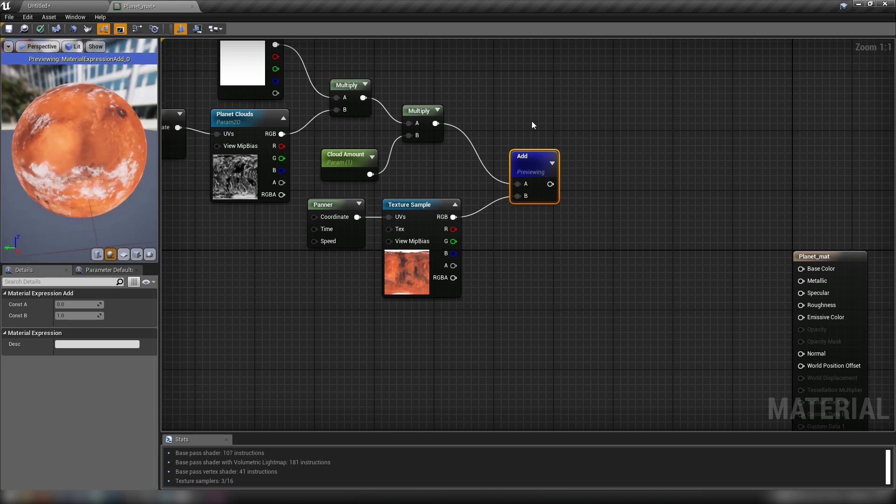
pyautogui.rightClick(535, 156)
pyautogui.click(562, 160)
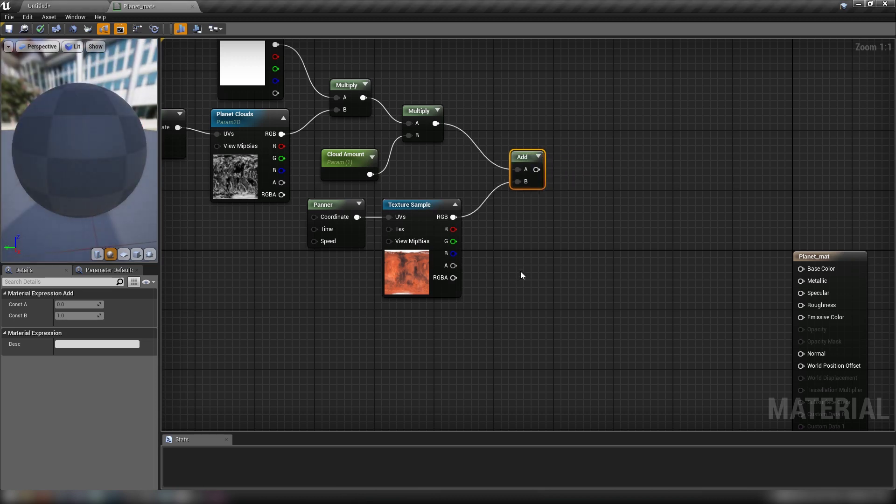
pyautogui.press('Home')
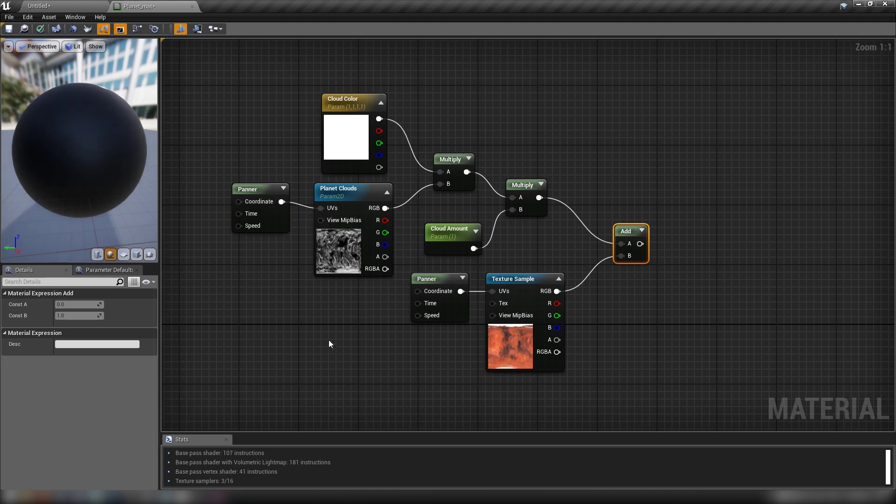
pyautogui.moveTo(328, 344); pyautogui.dragTo(424, 247, button='right')
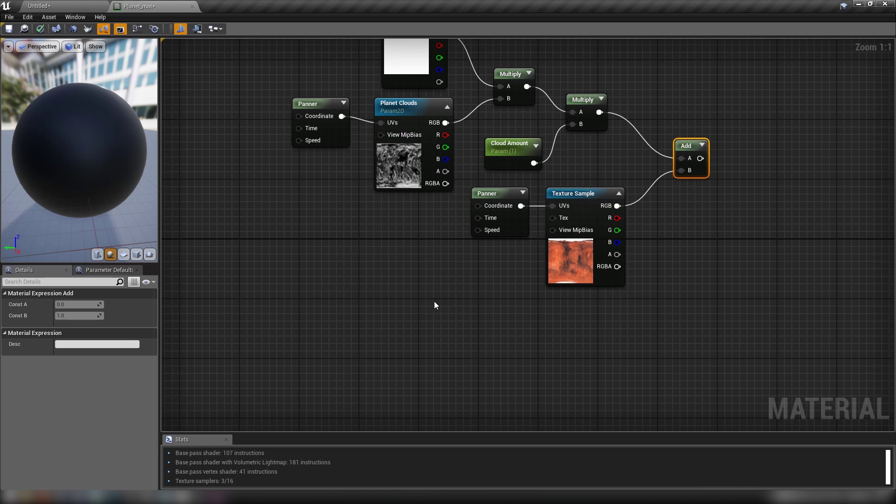
pyautogui.moveTo(393, 295); pyautogui.dragTo(373, 306, button='right')
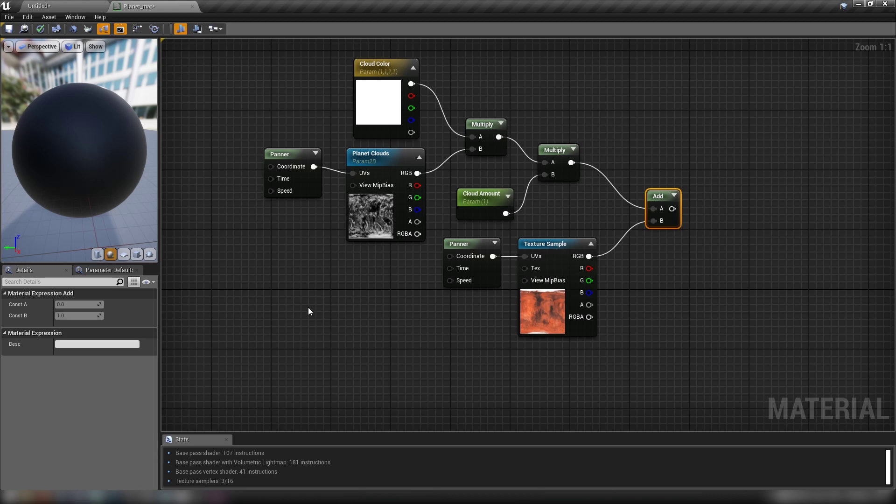
pyautogui.moveTo(342, 279); pyautogui.dragTo(393, 294, button='right')
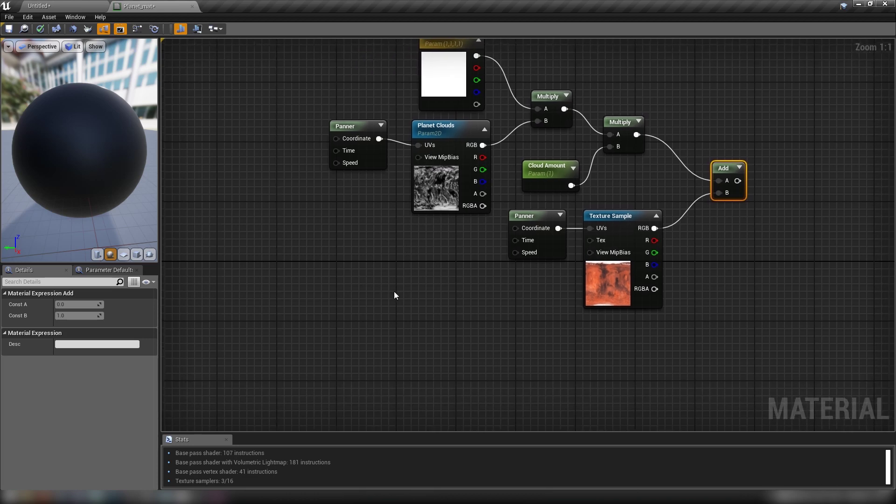
# Duplicate the Cloud Color parameter and rename the copy Atmosphere Color.
pyautogui.click(434, 77)
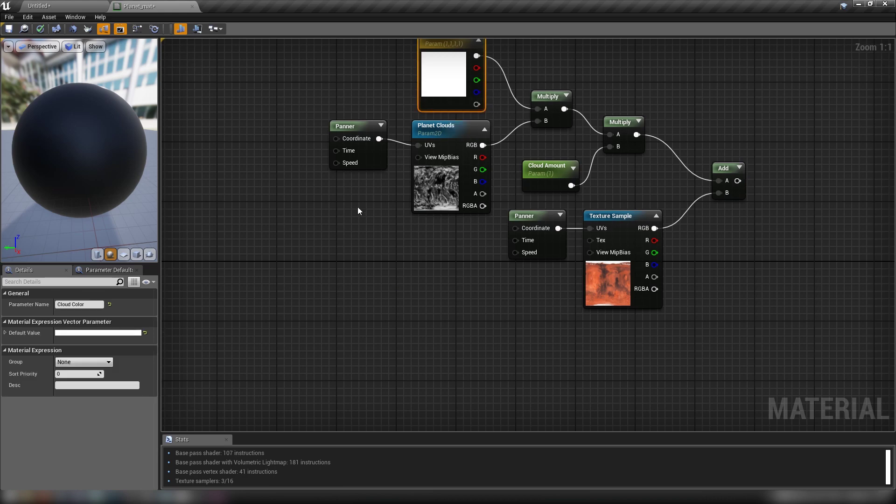
pyautogui.hotkey('ctrl', 'w')
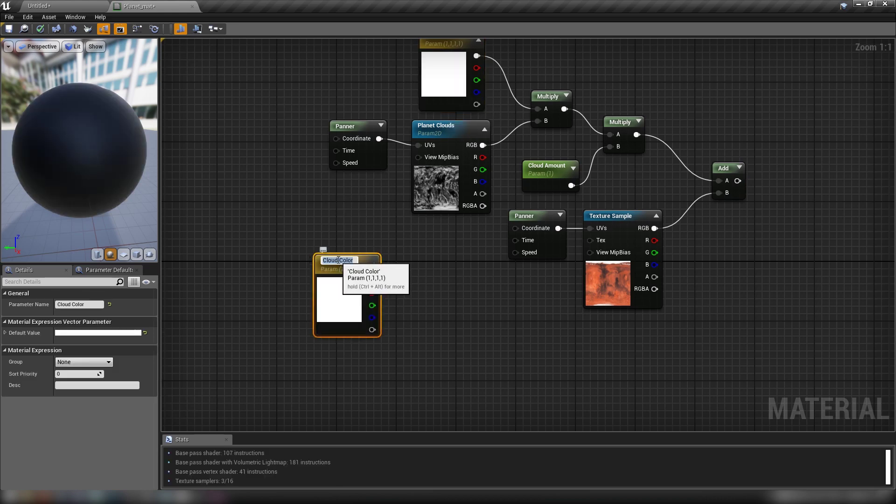
pyautogui.doubleClick(310, 259)
pyautogui.write('Atmosp')
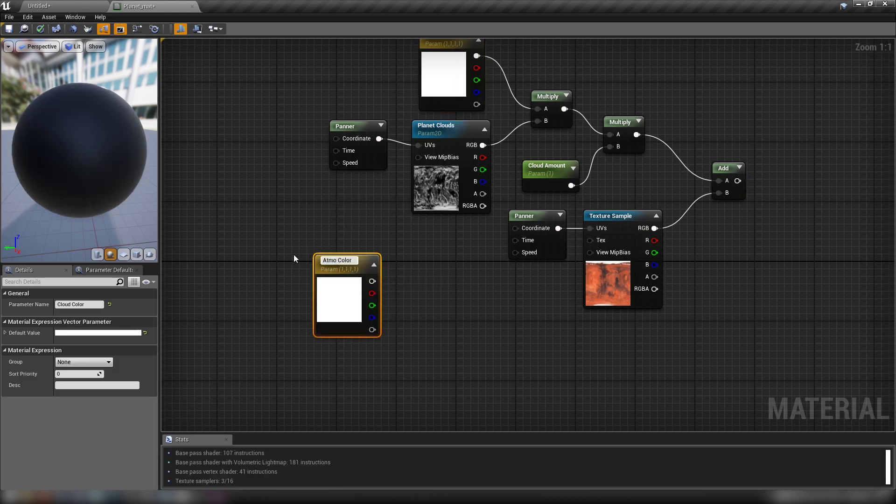
pyautogui.write('here')
pyautogui.press('Return')
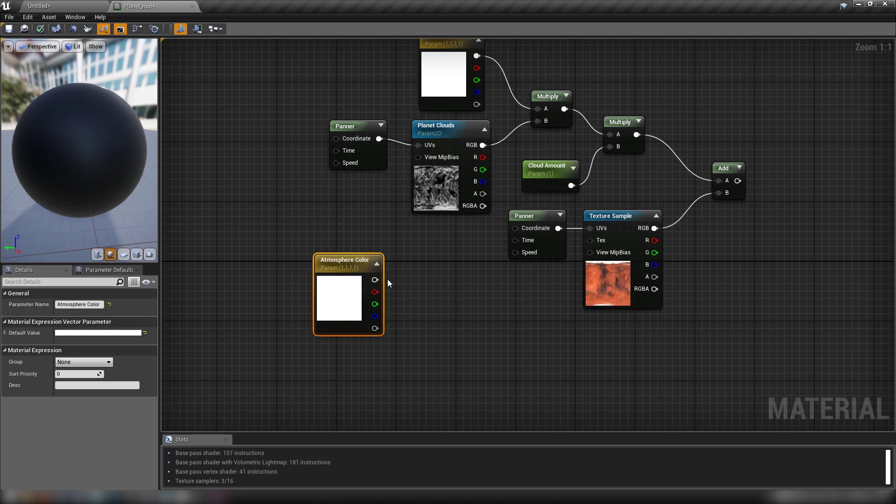
pyautogui.moveTo(376, 265); pyautogui.dragTo(346, 257)
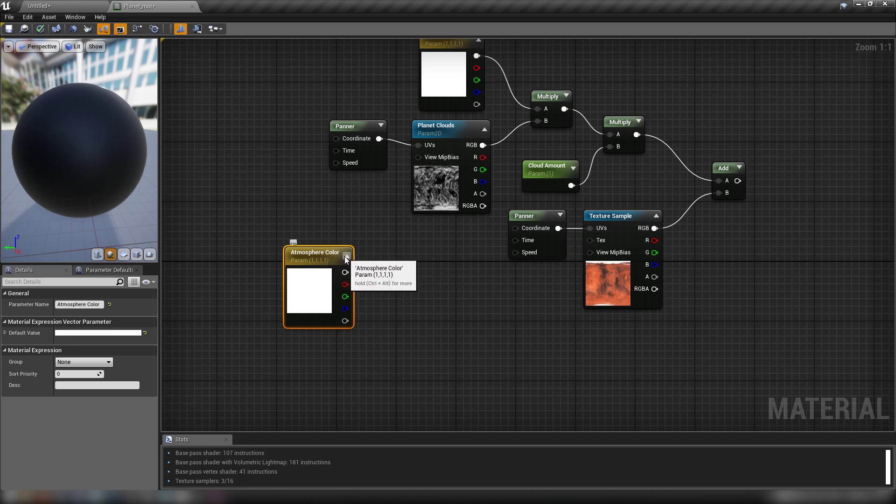
# Add a new Multiply and an Atmosphere Strength scalar parameter with default value 200.
pyautogui.click(399, 293)
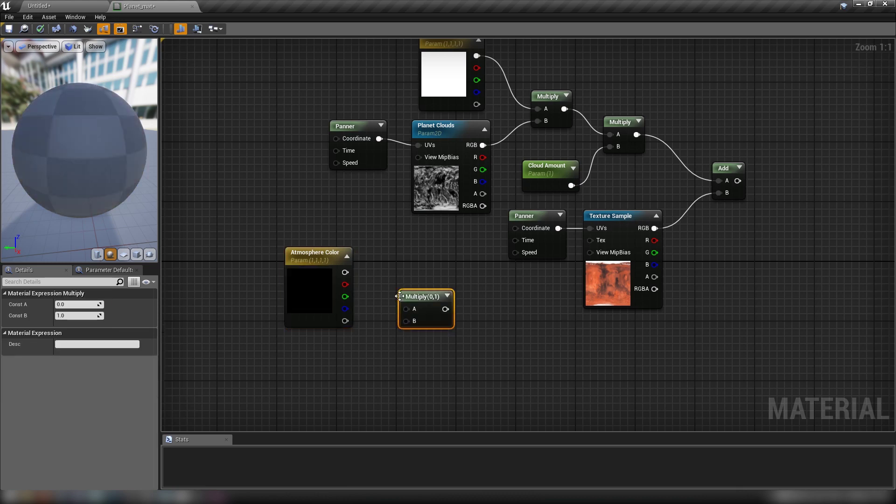
pyautogui.click(307, 349)
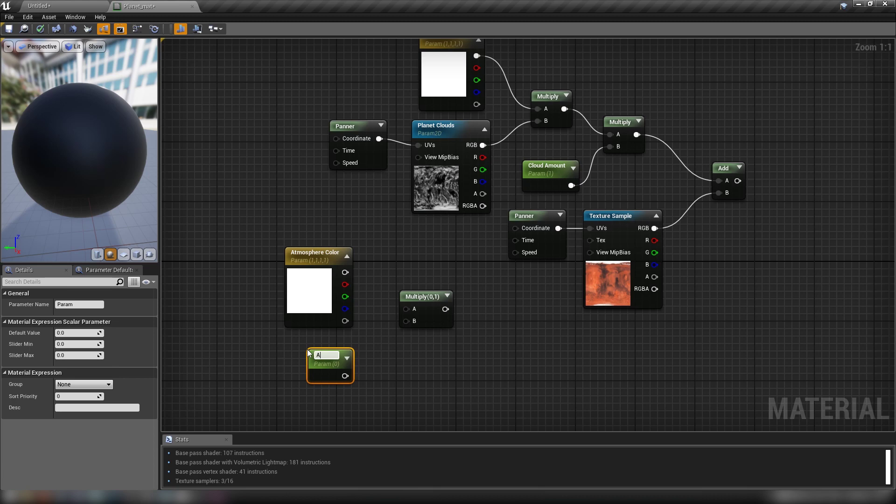
pyautogui.write('Atmosphjere')
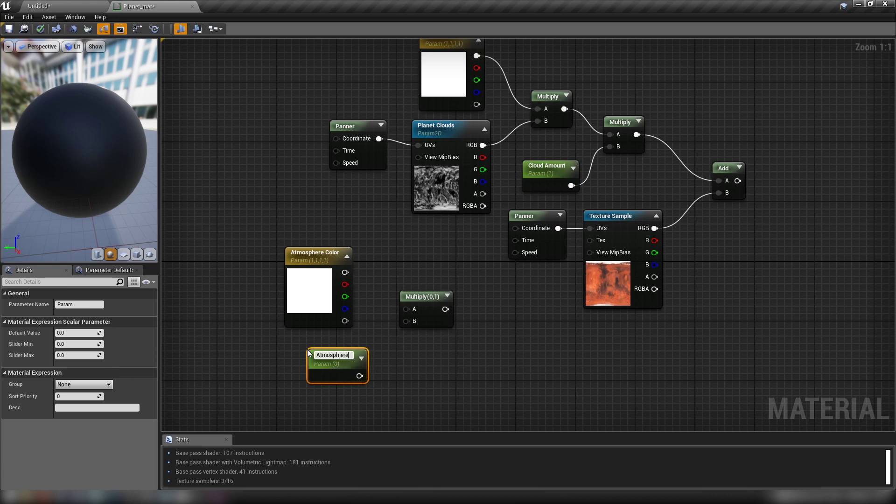
pyautogui.press('BackSpace')
pyautogui.press('BackSpace')
pyautogui.write('ere Strength')
pyautogui.press('Return')
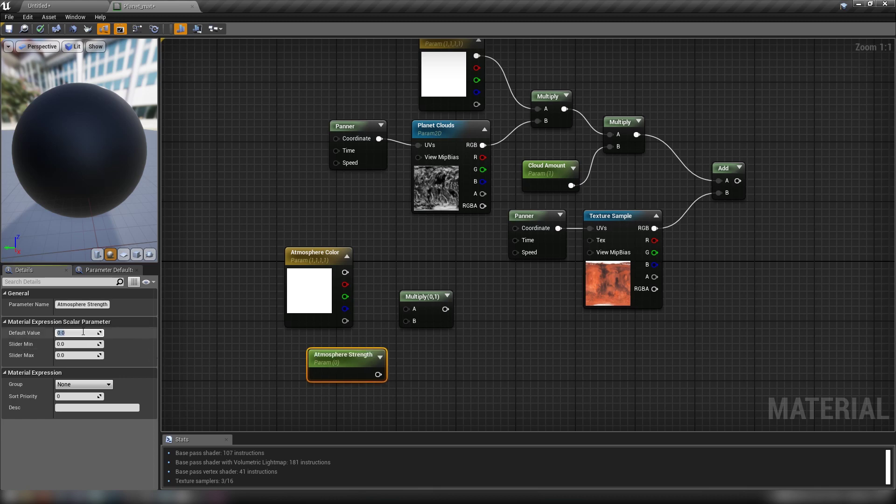
pyautogui.write('200')
pyautogui.press('Return')
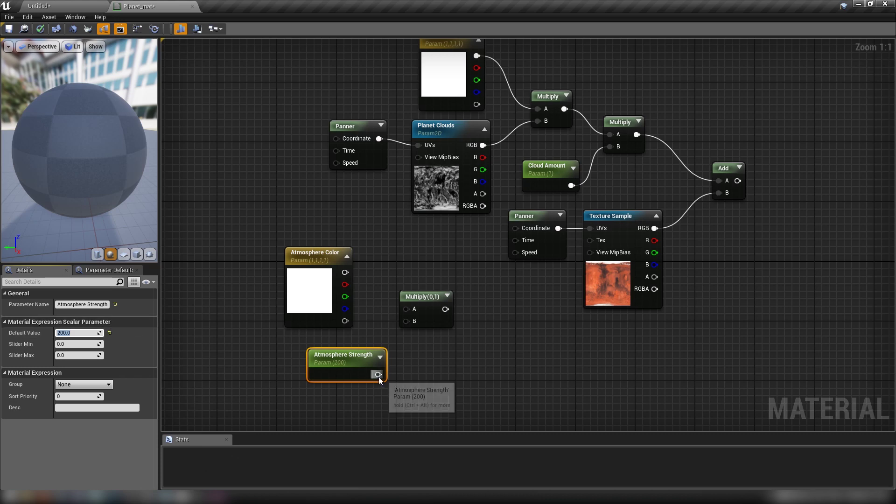
# Wire Atmosphere Color into Multiply A and Atmosphere Strength into B, then group the nodes.
pyautogui.moveTo(378, 374); pyautogui.dragTo(408, 326)
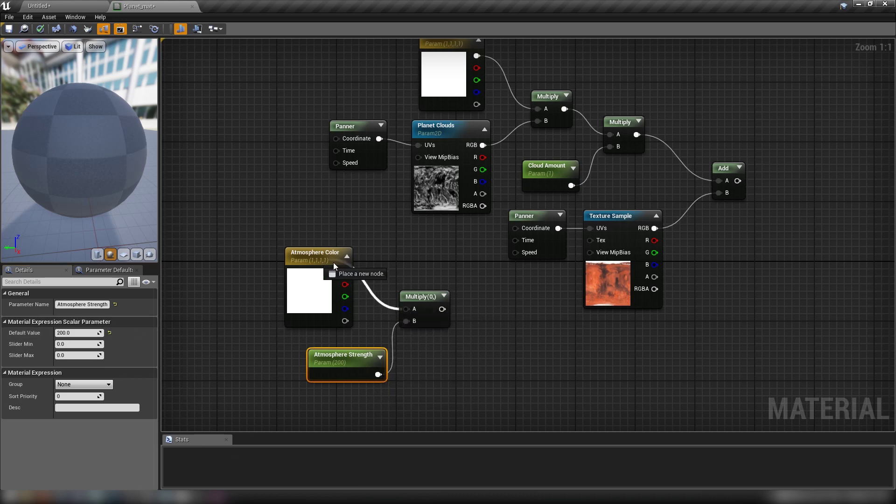
pyautogui.moveTo(345, 272); pyautogui.dragTo(406, 309)
pyautogui.moveTo(308, 310); pyautogui.dragTo(335, 315)
pyautogui.moveTo(276, 260); pyautogui.dragTo(426, 361)
pyautogui.moveTo(424, 321); pyautogui.dragTo(362, 291)
pyautogui.moveTo(401, 340); pyautogui.dragTo(434, 288, button='right')
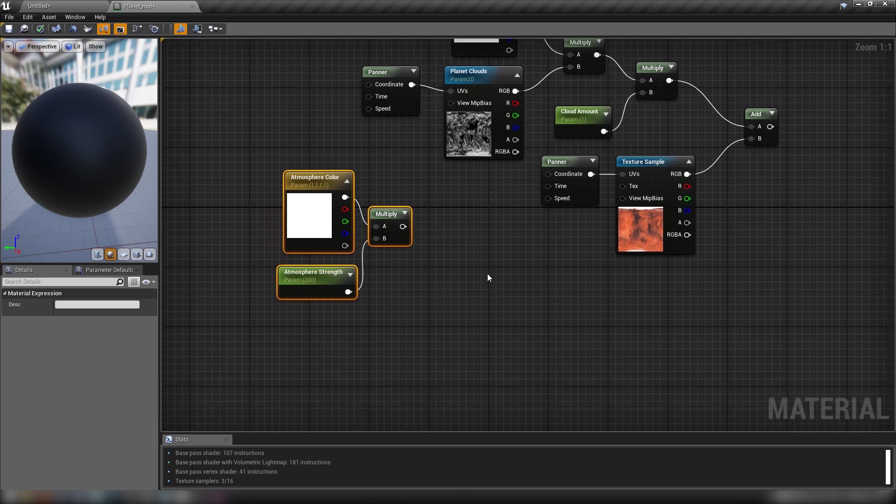
# Add another Multiply node and a Fresnel node to the graph.
pyautogui.click(473, 270)
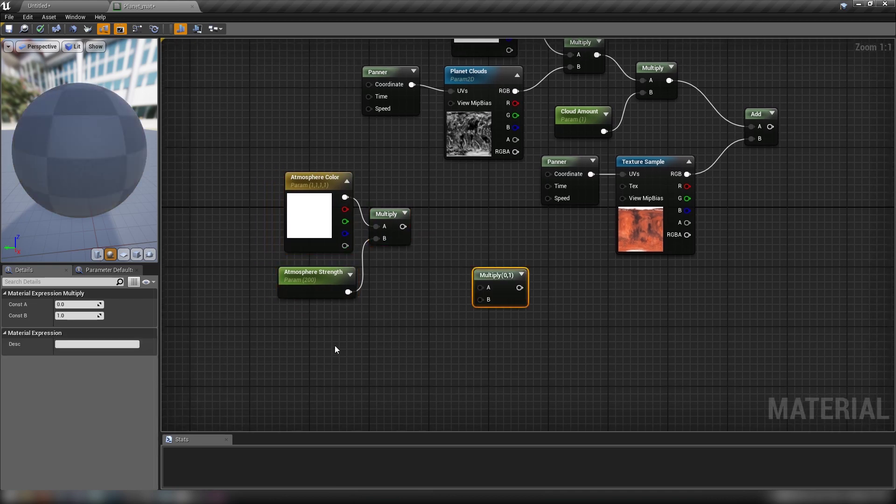
pyautogui.rightClick(327, 346)
pyautogui.write('fres')
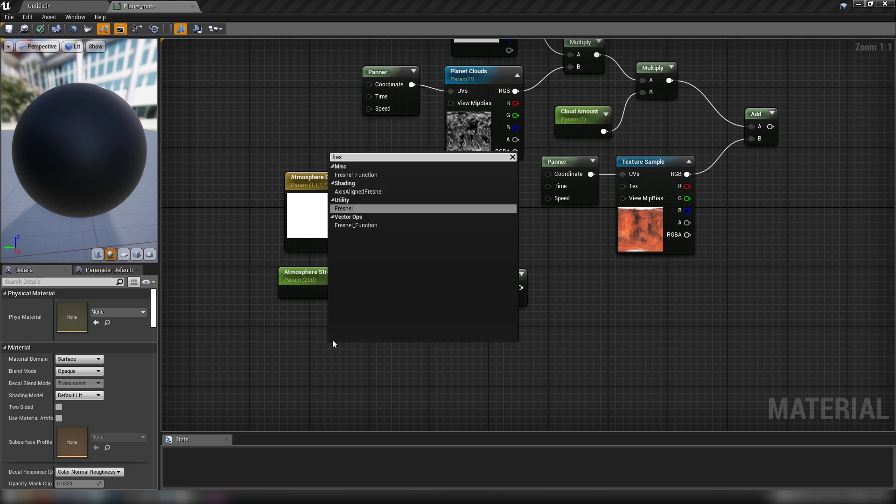
pyautogui.click(365, 208)
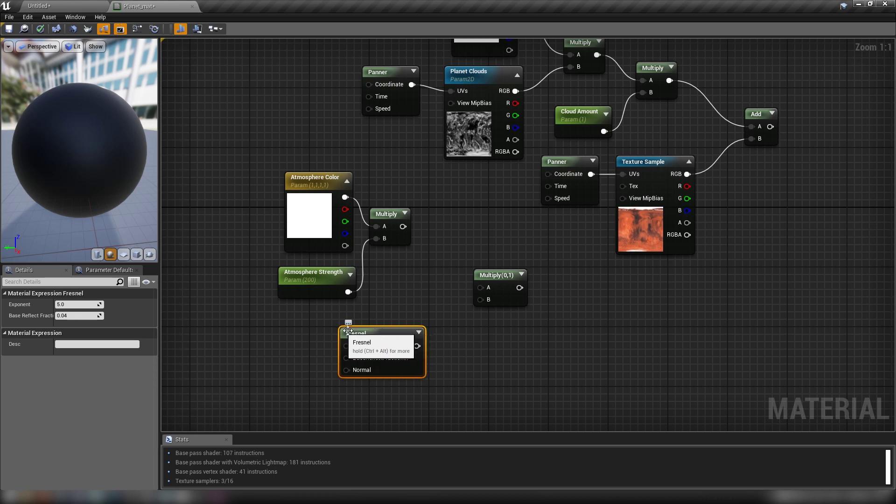
# Preview the Fresnel node's result on the sphere.
pyautogui.rightClick(365, 333)
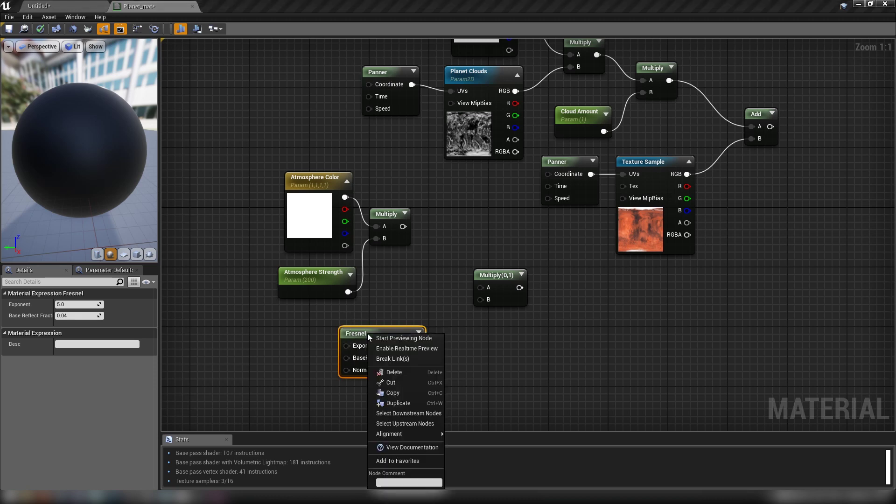
pyautogui.click(394, 339)
pyautogui.moveTo(95, 195); pyautogui.dragTo(37, 116)
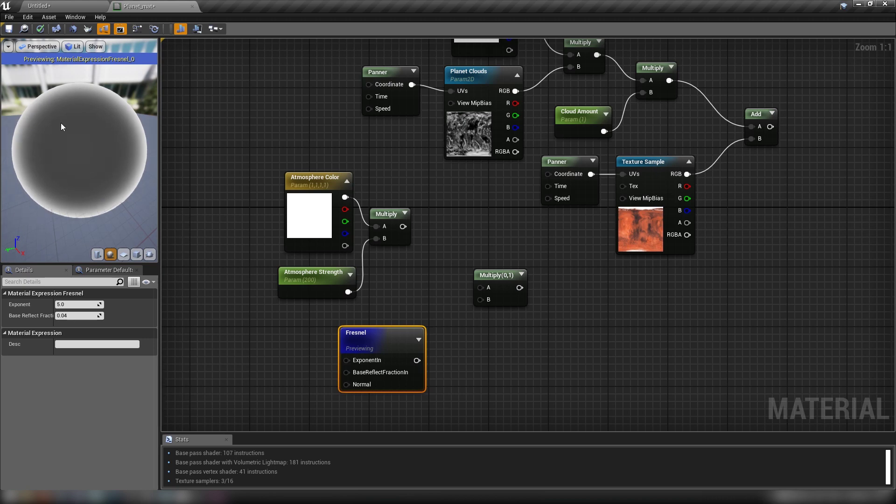
# Stop previewing the Fresnel node and select the Atmosphere Strength parameter.
pyautogui.rightClick(365, 330)
pyautogui.click(390, 336)
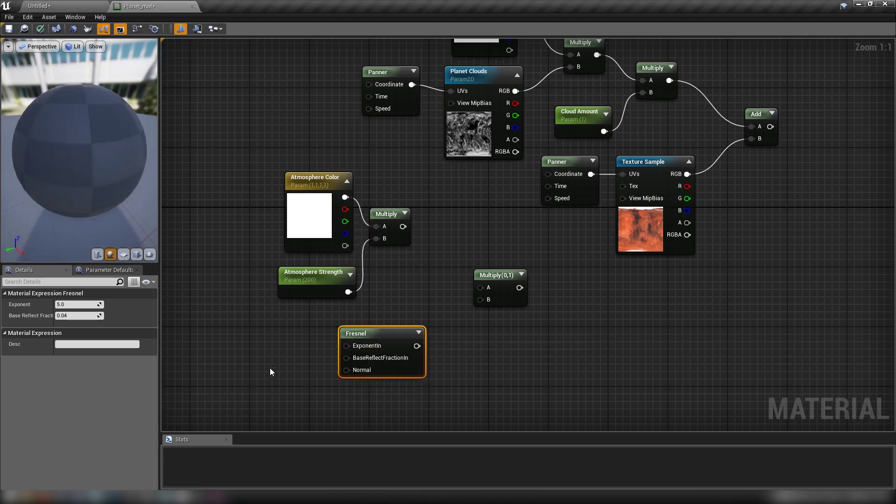
pyautogui.moveTo(365, 351); pyautogui.dragTo(408, 344, button='right')
pyautogui.click(327, 286)
# Duplicate the Atmosphere Strength parameter beside the Fresnel node and rename it Fresnel Strength.
pyautogui.hotkey('ctrl', 'c')
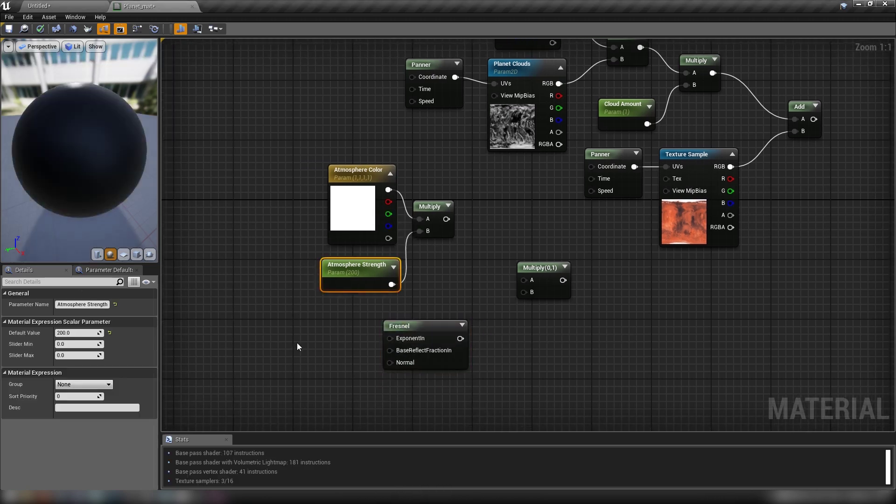
pyautogui.hotkey('ctrl', 'v')
pyautogui.moveTo(319, 355); pyautogui.dragTo(314, 330)
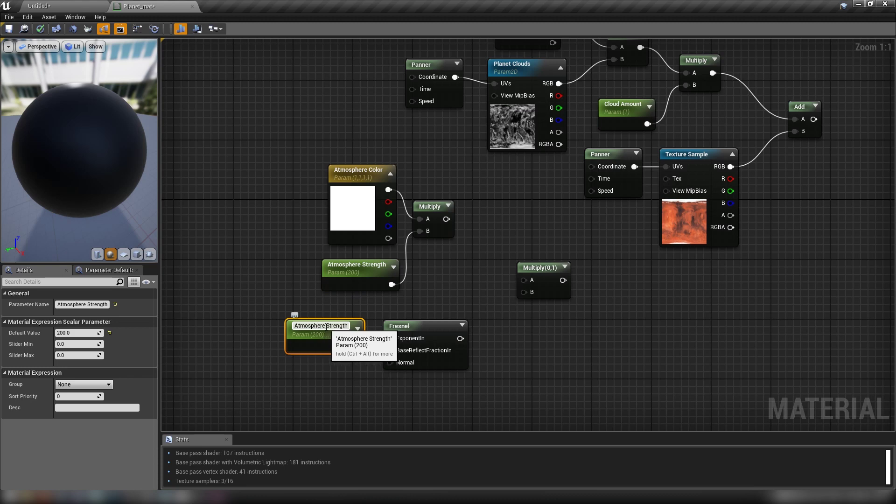
pyautogui.doubleClick(308, 325)
pyautogui.write('Fresnel')
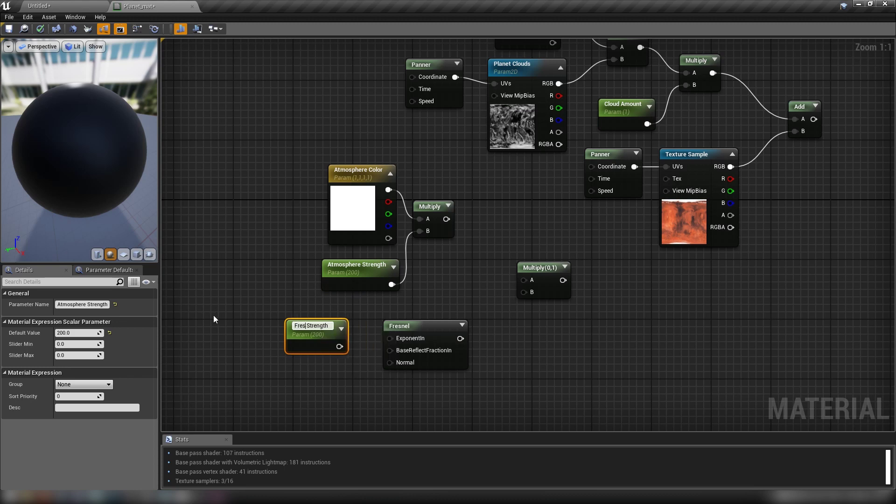
pyautogui.press('Return')
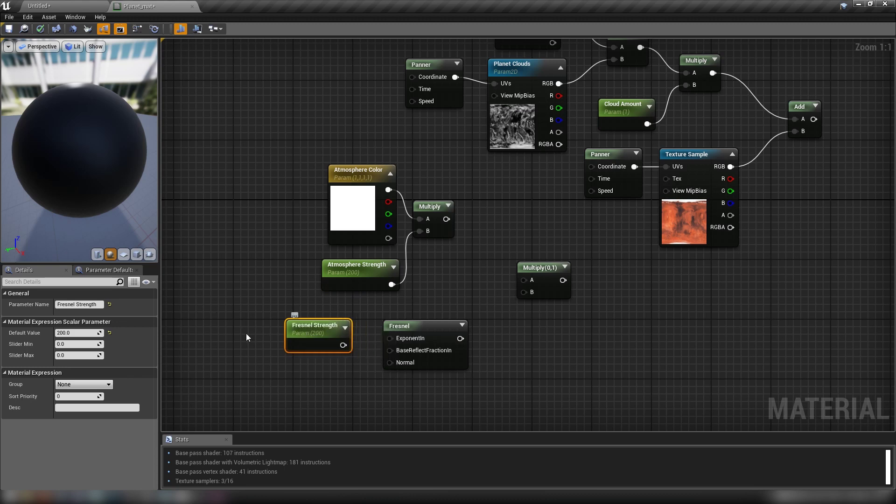
# Set Fresnel Strength's default value to 3 and wire it into the Fresnel ExponentIn.
pyautogui.click(78, 334)
pyautogui.write('3')
pyautogui.press('Return')
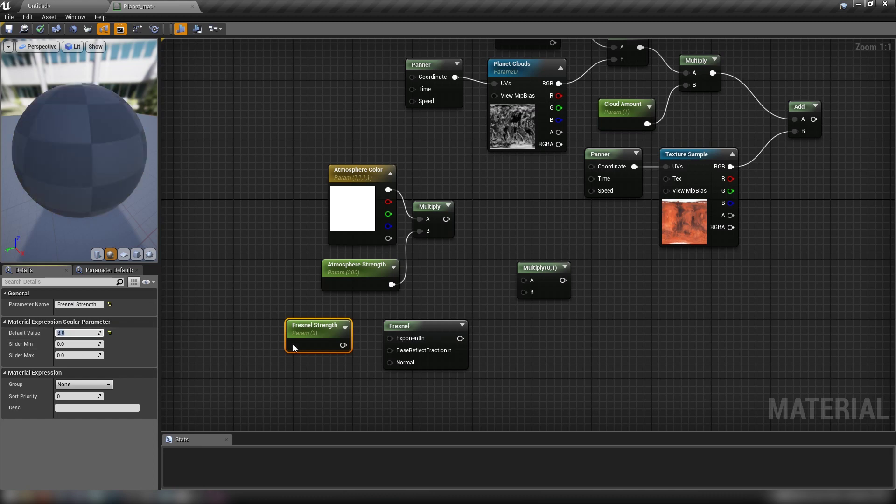
pyautogui.moveTo(343, 345)
pyautogui.mouseDown()
pyautogui.moveTo(390, 338)
pyautogui.moveTo(328, 341)
pyautogui.mouseUp()
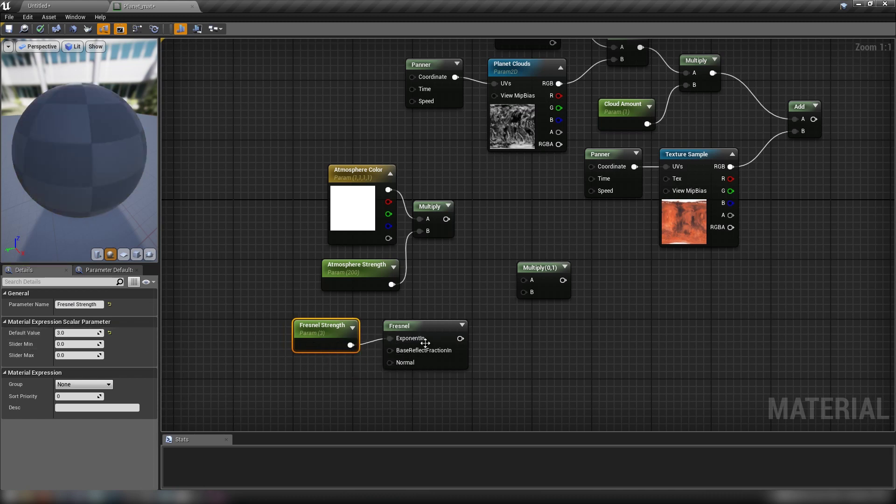
# Preview the Fresnel node on its own and try a Fresnel Strength of 5.
pyautogui.moveTo(398, 326); pyautogui.dragTo(402, 335)
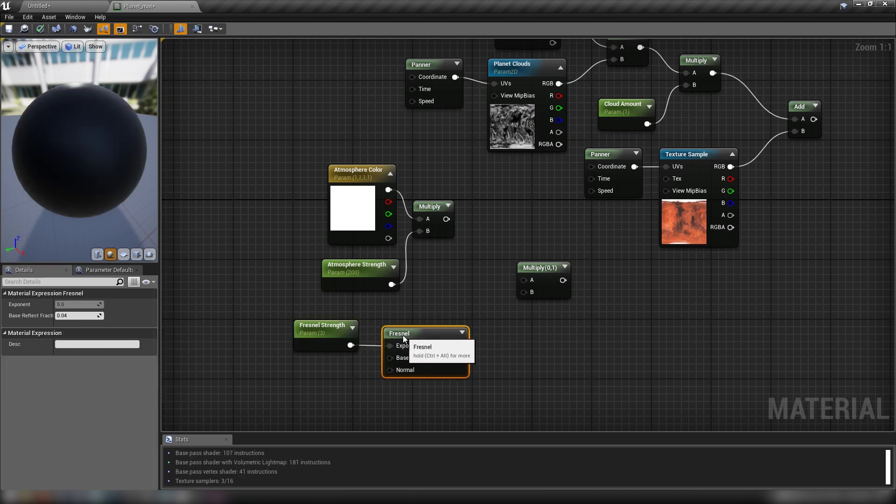
pyautogui.rightClick(402, 335)
pyautogui.click(446, 186)
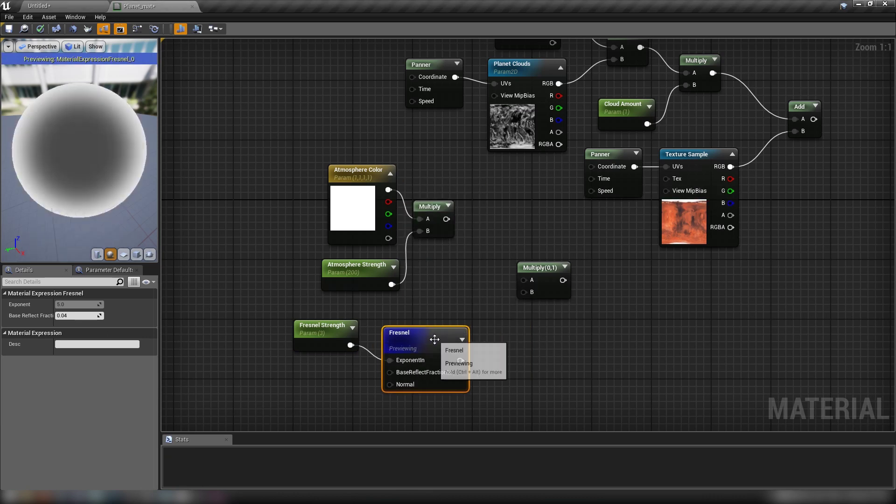
pyautogui.click(322, 337)
pyautogui.click(60, 332)
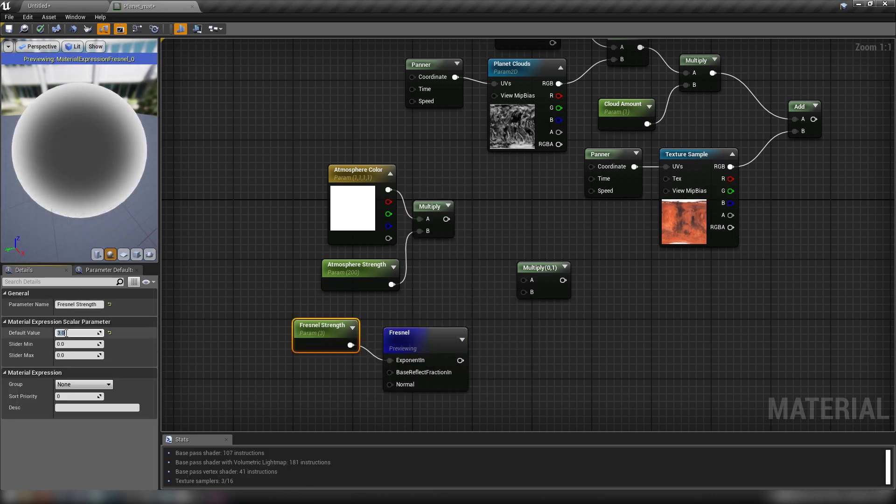
pyautogui.write('5')
pyautogui.press('Return')
# Try Fresnel Strength values of 10 and 1 while inspecting the preview sphere's rim.
pyautogui.click(66, 333)
pyautogui.write('10')
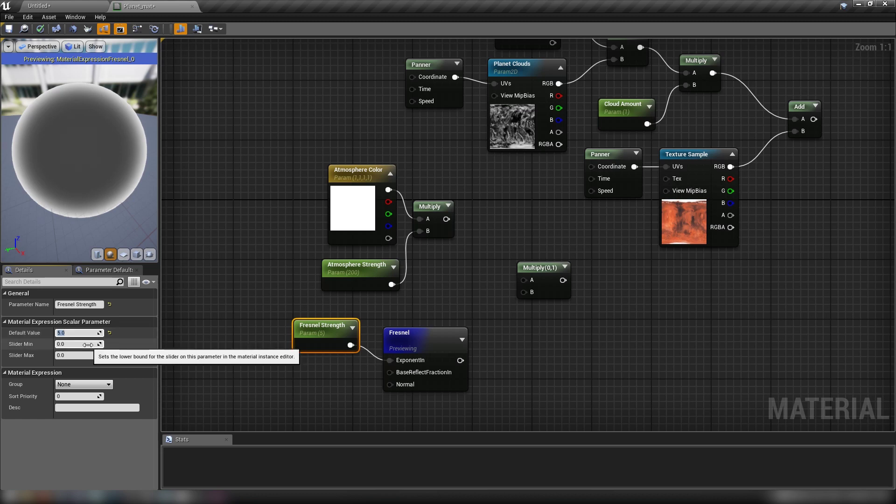
pyautogui.press('Return')
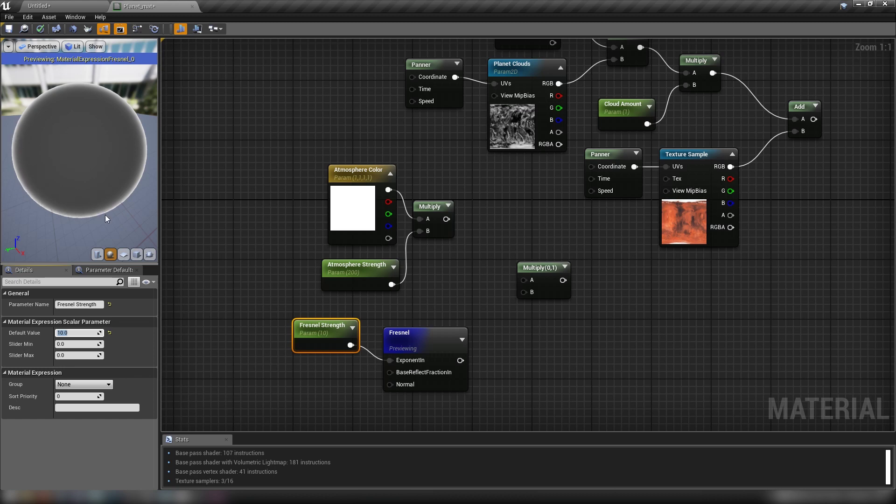
pyautogui.write('1')
pyautogui.press('Return')
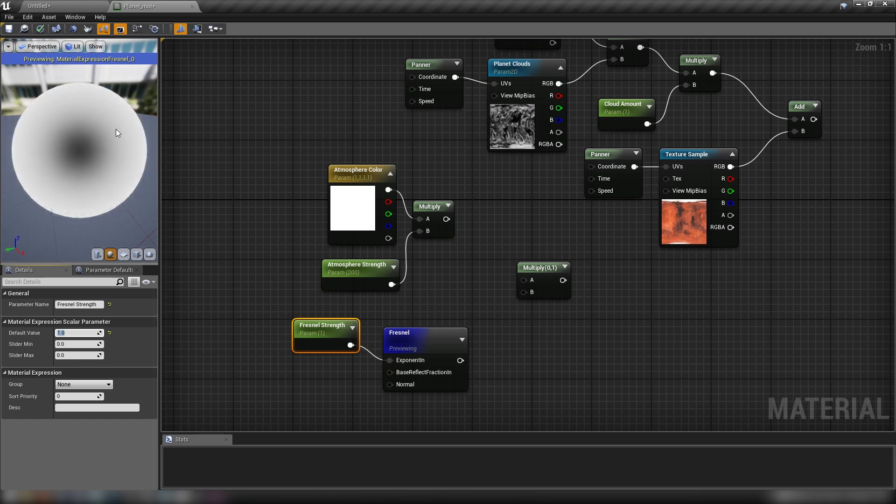
pyautogui.moveTo(103, 166)
pyautogui.mouseDown()
pyautogui.moveTo(122, 166)
pyautogui.moveTo(80, 174)
pyautogui.moveTo(104, 176)
pyautogui.mouseUp()
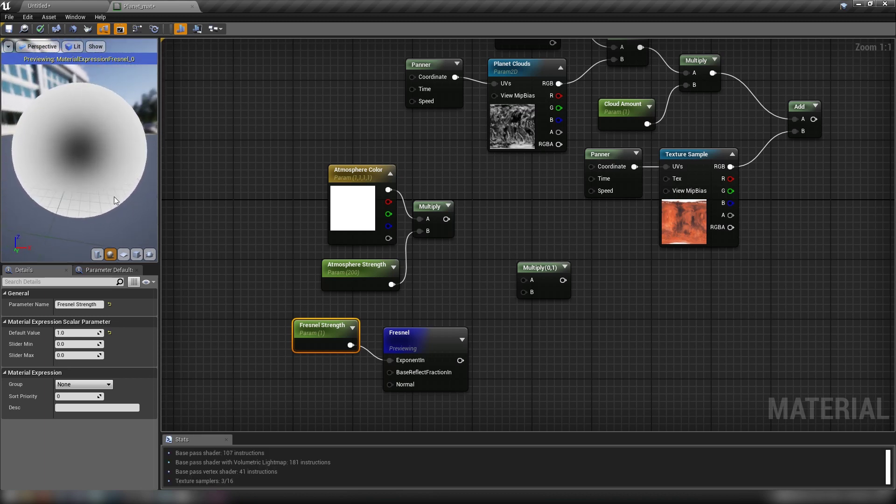
# Reset Fresnel Strength's default value back to 3.
pyautogui.click(77, 334)
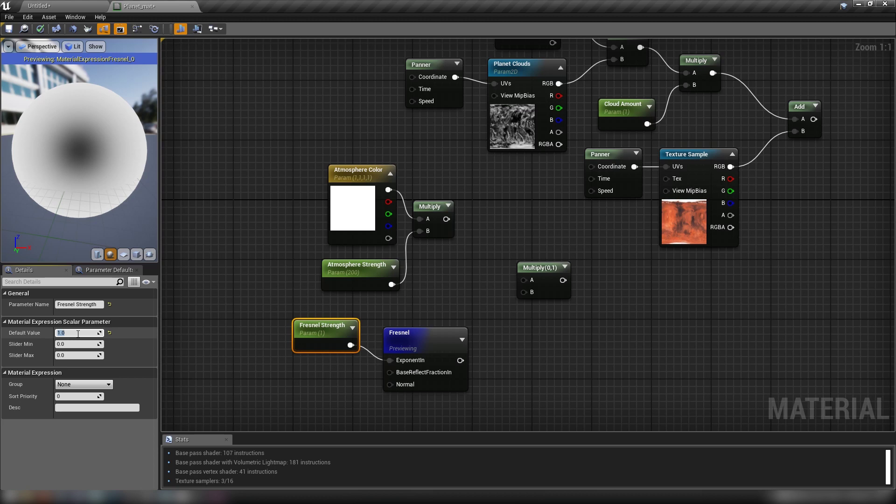
pyautogui.write('3')
pyautogui.press('Return')
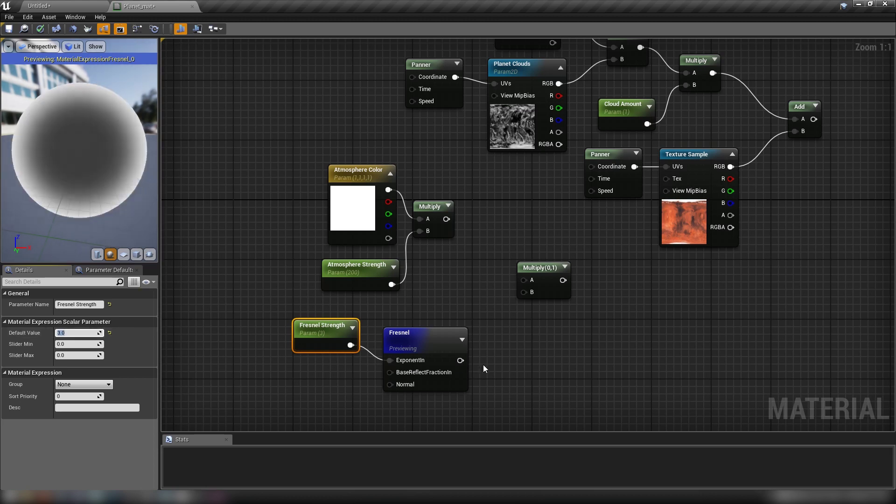
pyautogui.moveTo(484, 368); pyautogui.dragTo(461, 331, button='right')
pyautogui.click(379, 295)
pyautogui.rightClick(379, 295)
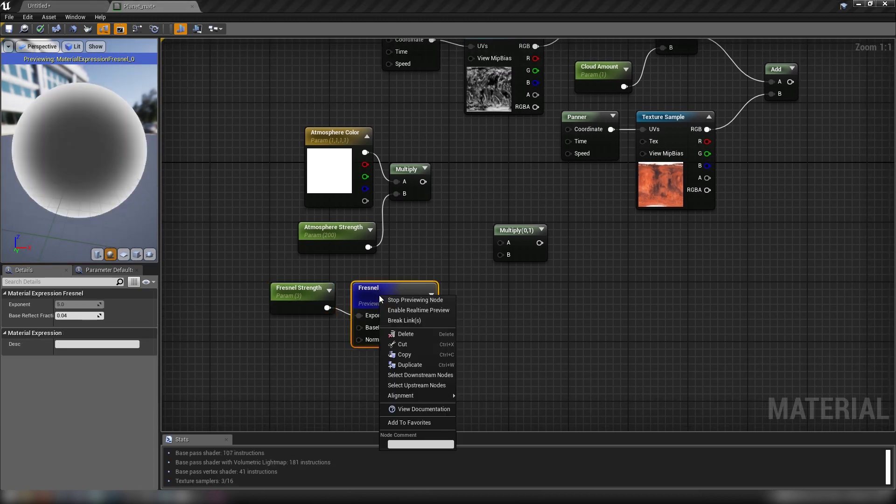
# Stop previewing the Fresnel node and duplicate the Fresnel Strength parameter.
pyautogui.click(400, 301)
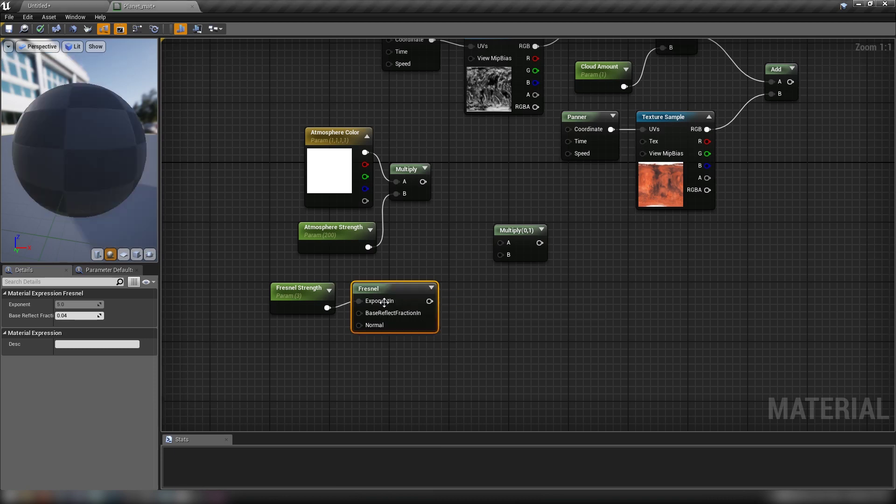
pyautogui.moveTo(285, 268); pyautogui.dragTo(304, 304)
pyautogui.hotkey('ctrl', 'c')
pyautogui.hotkey('ctrl', 'v')
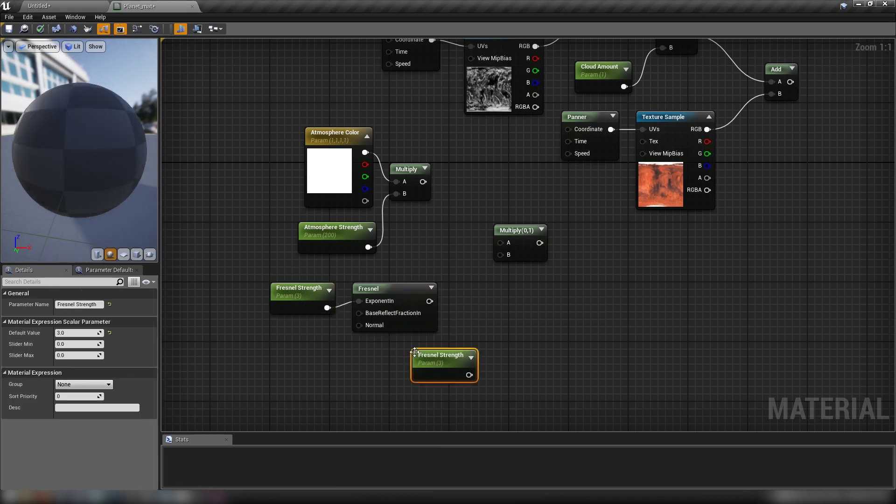
pyautogui.moveTo(432, 363); pyautogui.dragTo(423, 355)
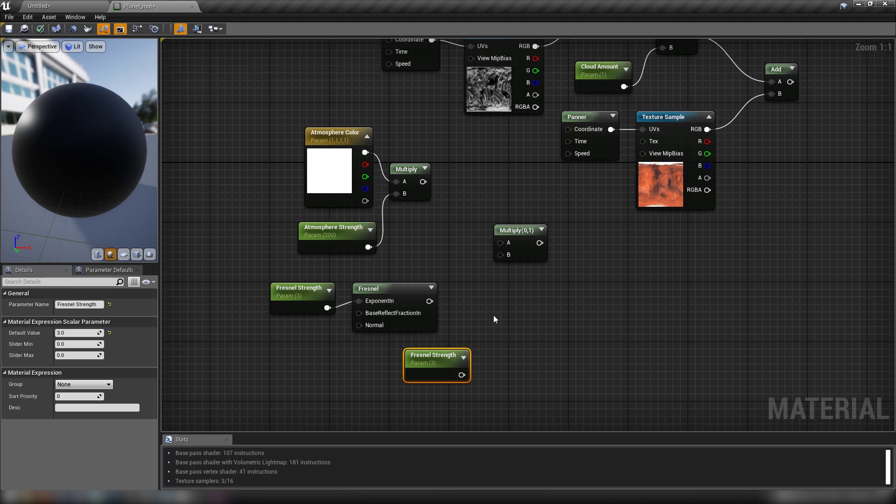
# Add a Power node with Fresnel as Base and the copied Fresnel Strength as Exp.
pyautogui.rightClick(456, 307)
pyautogui.write('power')
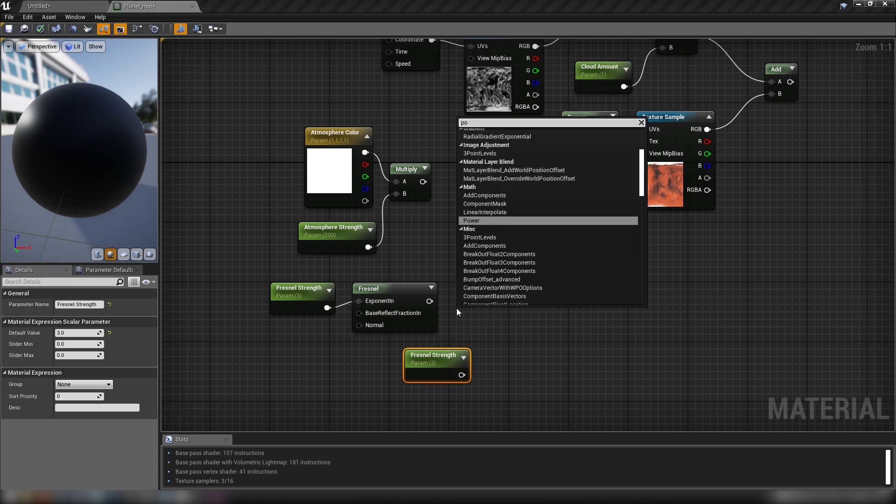
pyautogui.click(492, 140)
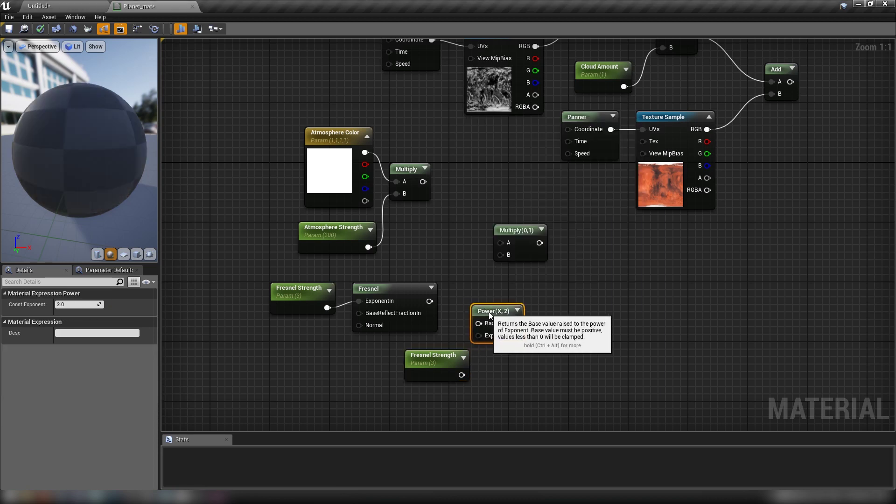
pyautogui.moveTo(430, 301); pyautogui.dragTo(490, 323)
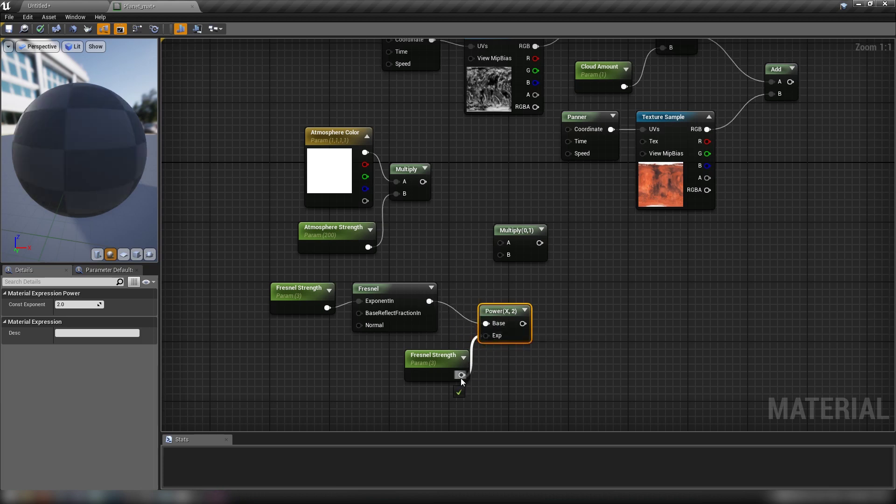
pyautogui.moveTo(461, 375); pyautogui.dragTo(485, 335)
pyautogui.moveTo(430, 368); pyautogui.dragTo(406, 362)
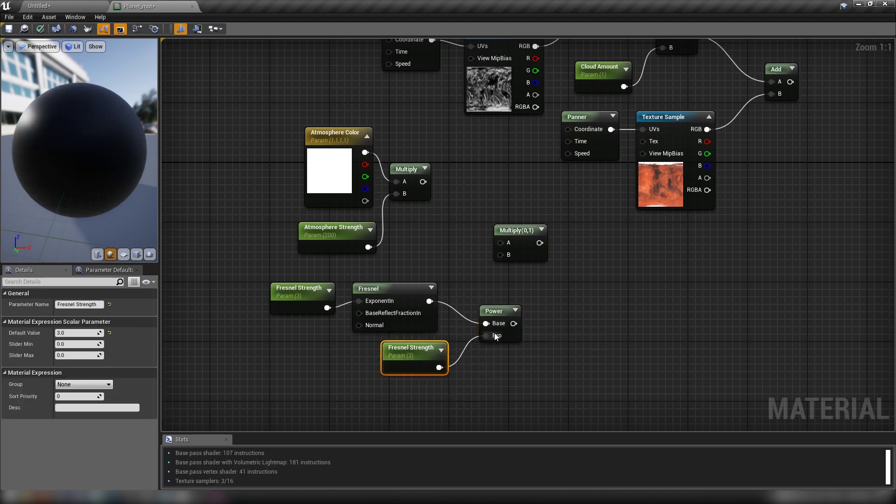
# Feed the colour Multiply into Multiply(0,1) A and Power into B, then preview it.
pyautogui.moveTo(514, 235); pyautogui.dragTo(543, 227)
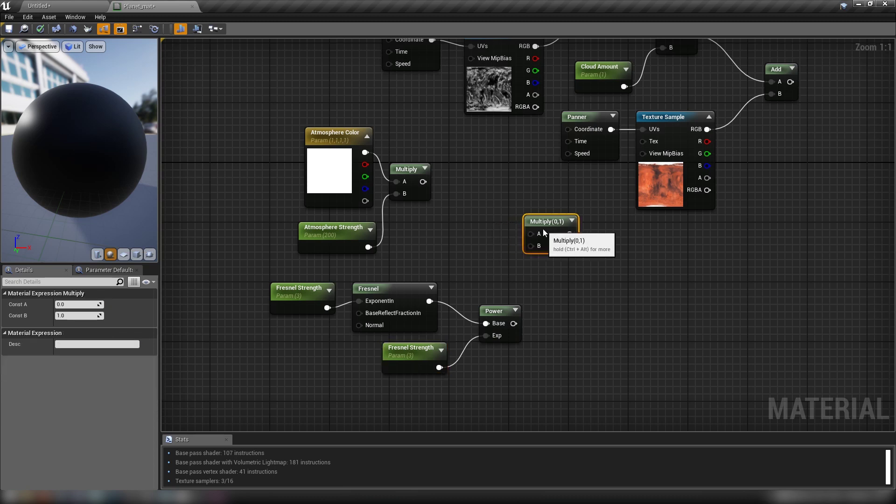
pyautogui.moveTo(423, 181); pyautogui.dragTo(531, 234)
pyautogui.moveTo(513, 324); pyautogui.dragTo(530, 246)
pyautogui.rightClick(544, 226)
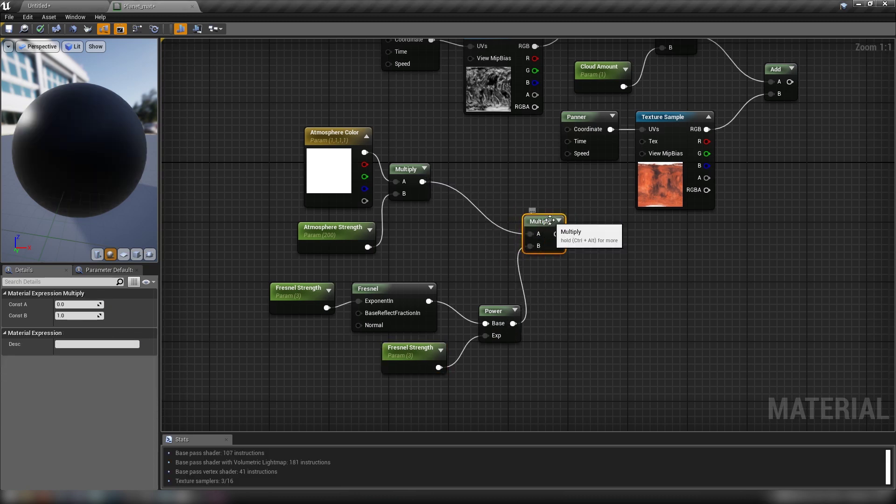
pyautogui.rightClick(535, 222)
pyautogui.rightClick(536, 223)
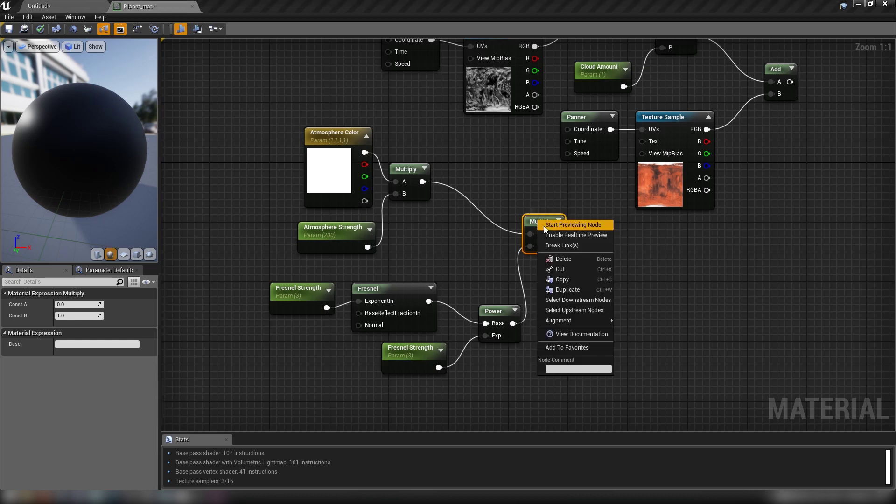
pyautogui.click(553, 227)
# Test a pink Atmosphere Color, cancel to keep white, and stop previewing the Multiply.
pyautogui.moveTo(108, 154); pyautogui.dragTo(143, 155)
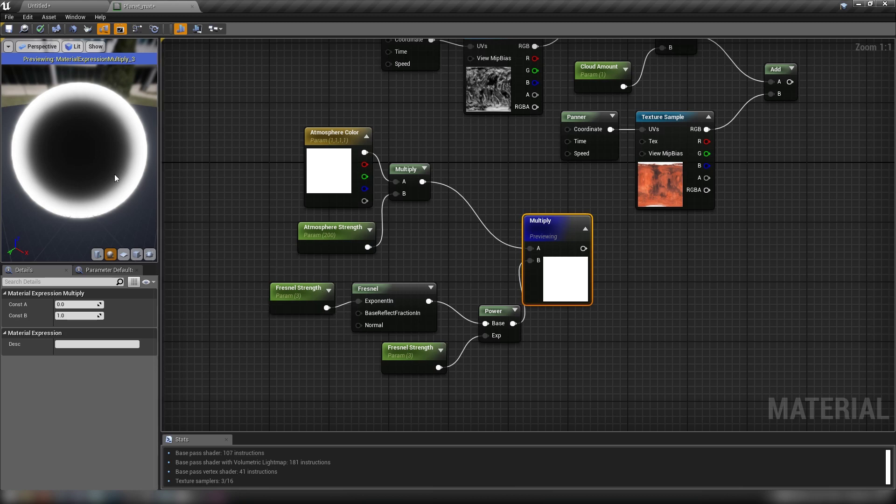
pyautogui.click(355, 184)
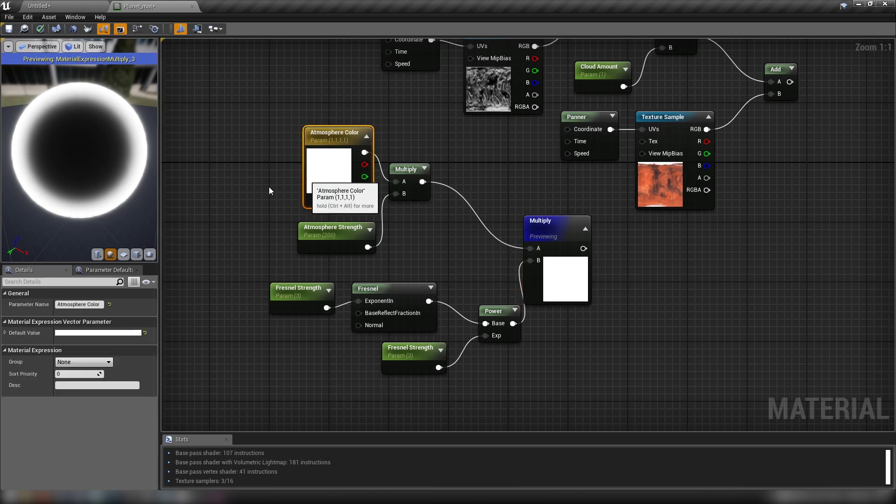
pyautogui.click(77, 332)
pyautogui.click(185, 309)
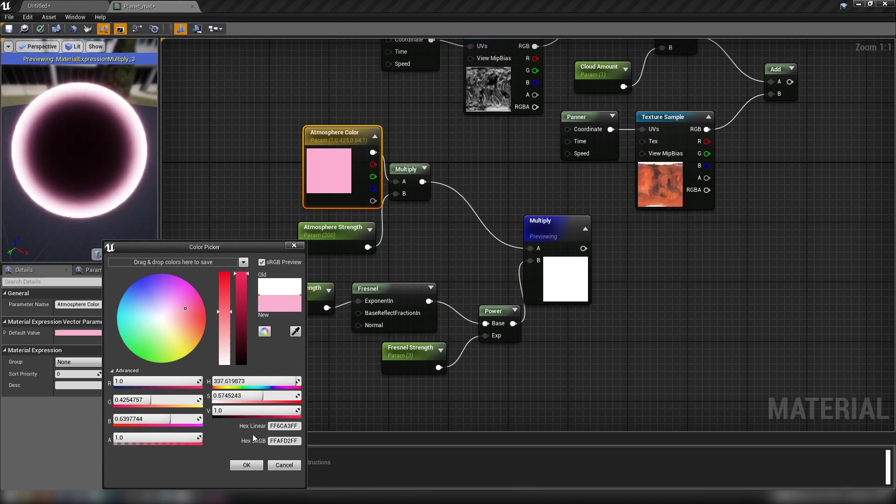
pyautogui.click(287, 466)
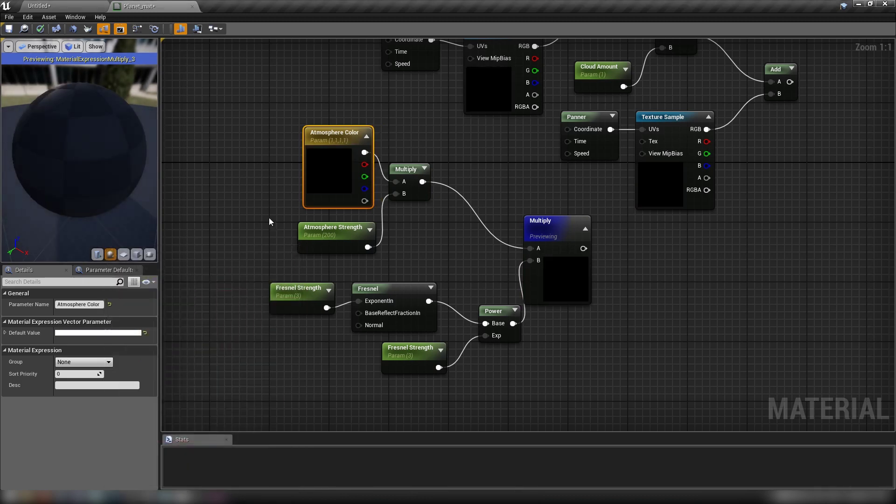
pyautogui.rightClick(551, 222)
pyautogui.click(569, 228)
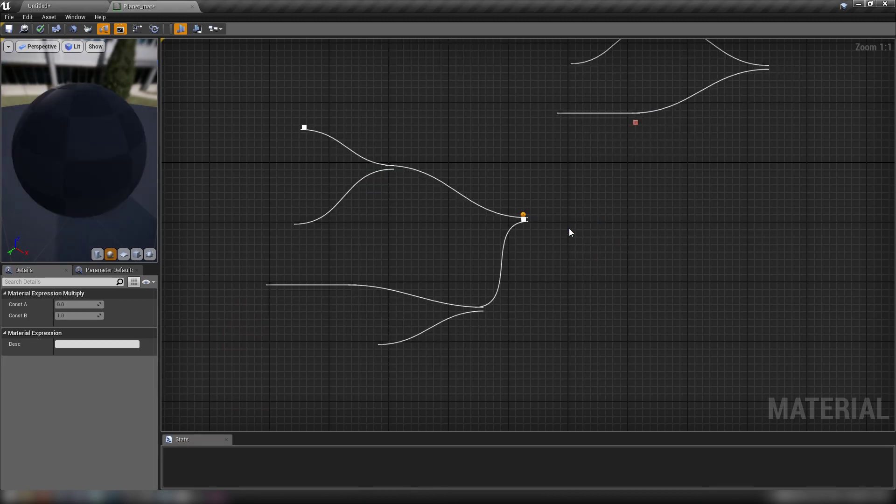